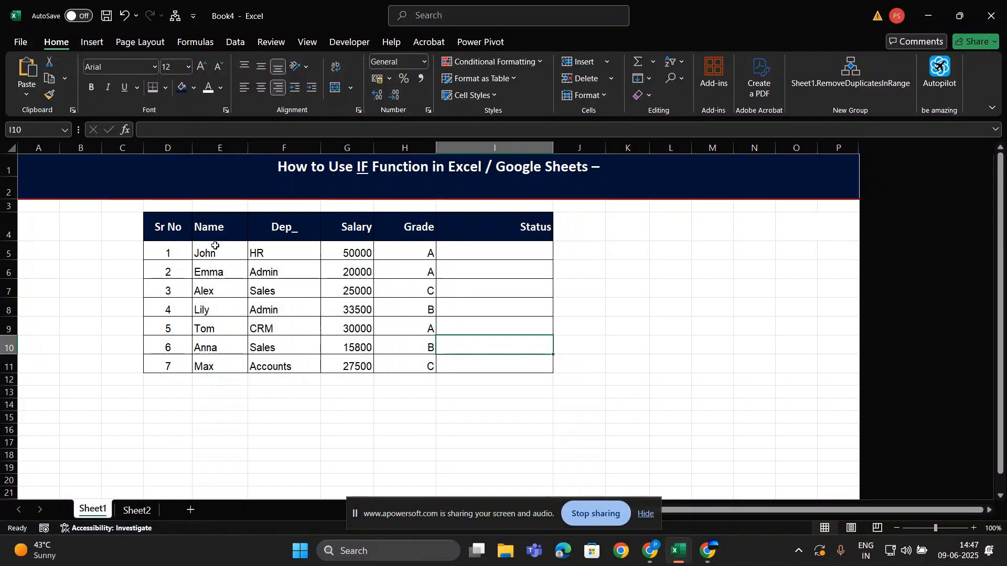
# Step: Examine the employee table and its Salary, Grade and empty Status columns
pyautogui.moveTo(168, 230); pyautogui.dragTo(558, 363)
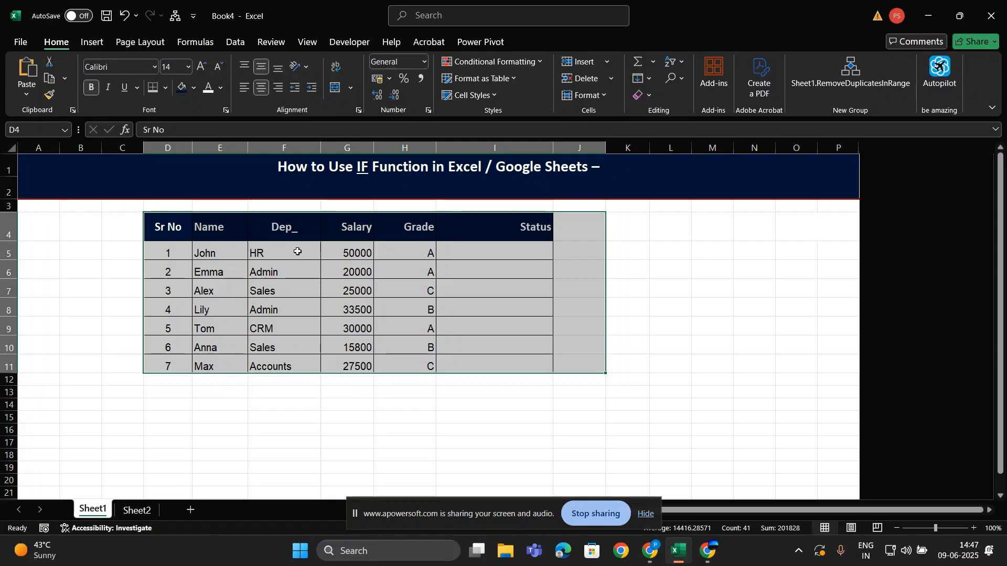
pyautogui.click(487, 258)
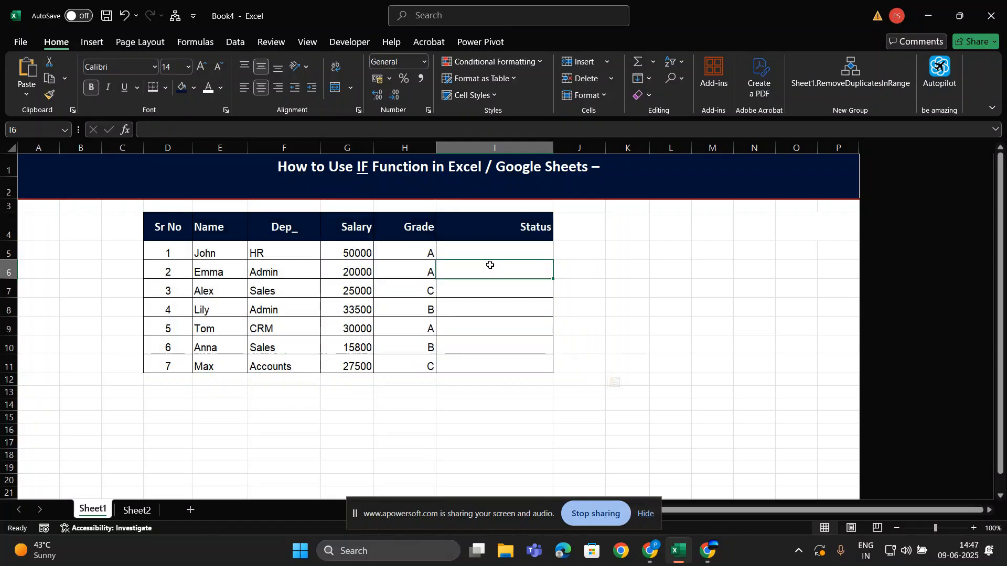
pyautogui.press('Up')
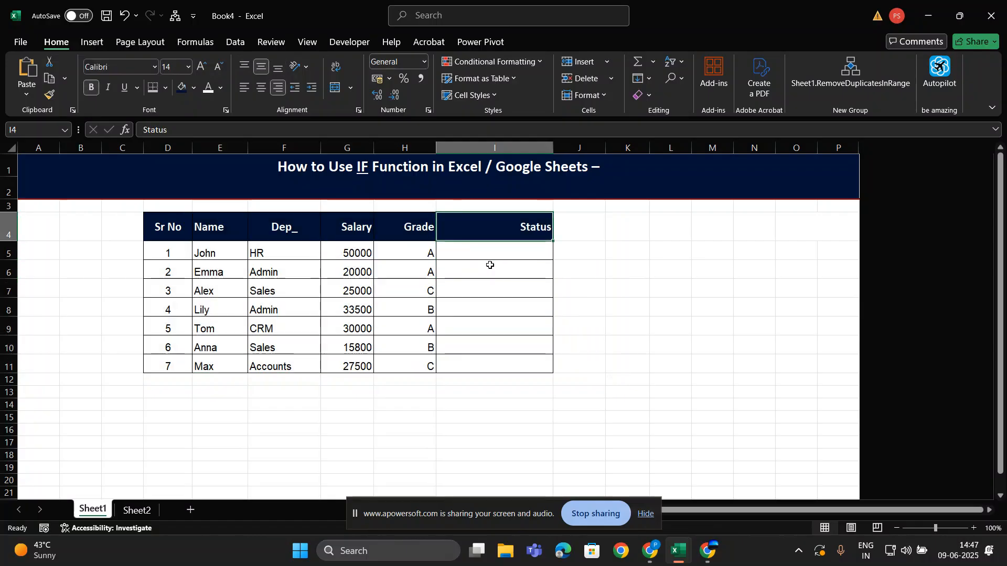
pyautogui.press('Left')
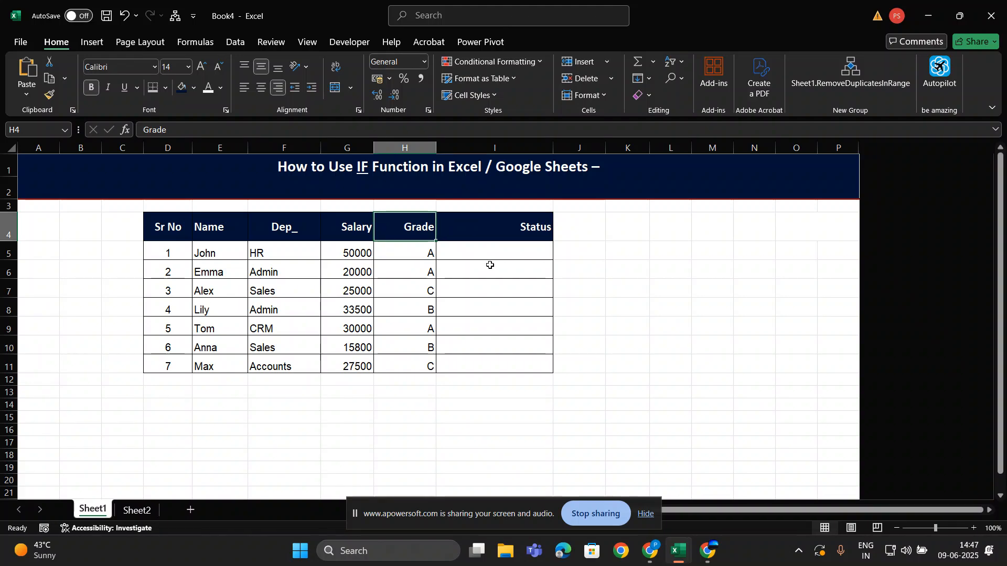
pyautogui.press('Down')
pyautogui.press('Right')
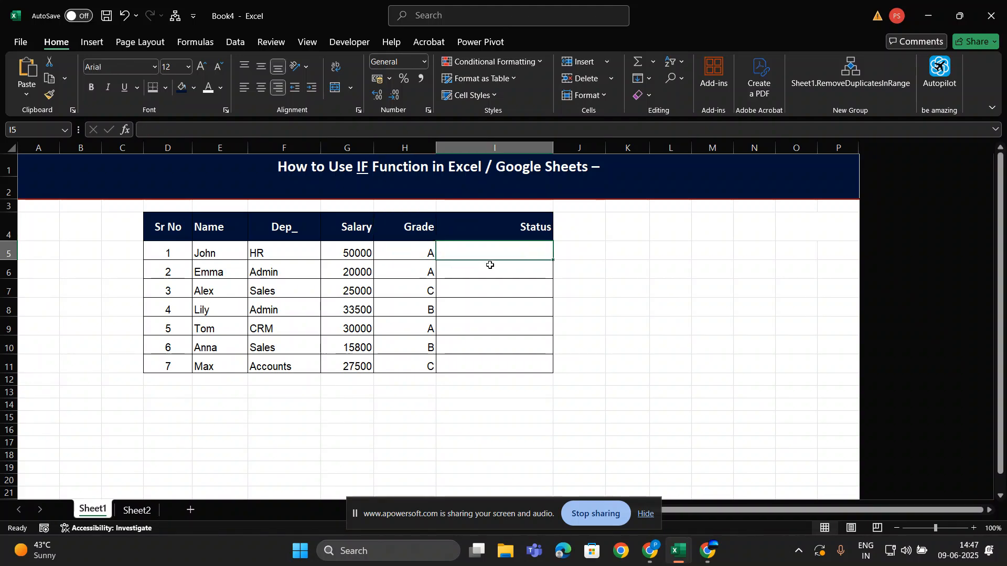
pyautogui.press('Left')
pyautogui.press('Left')
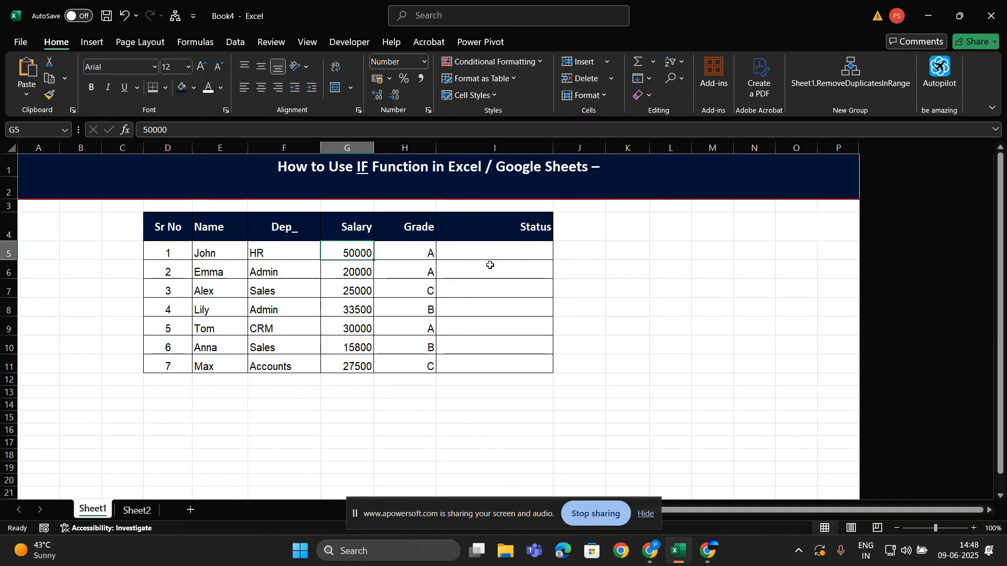
# Step: Start an IF formula in Status cell I5 with the logical test G5>25000
pyautogui.press('Right')
pyautogui.press('Right')
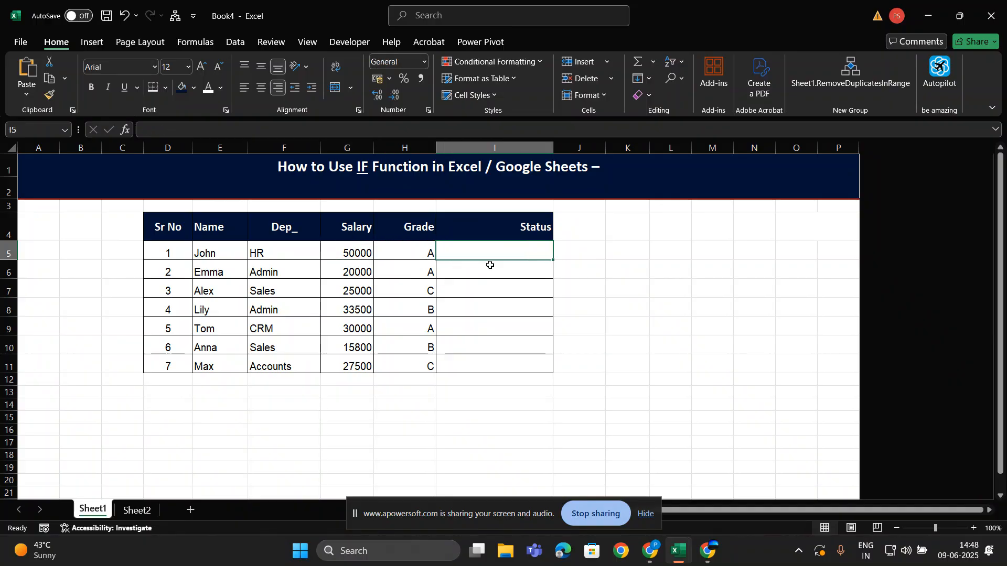
pyautogui.write('=IF')
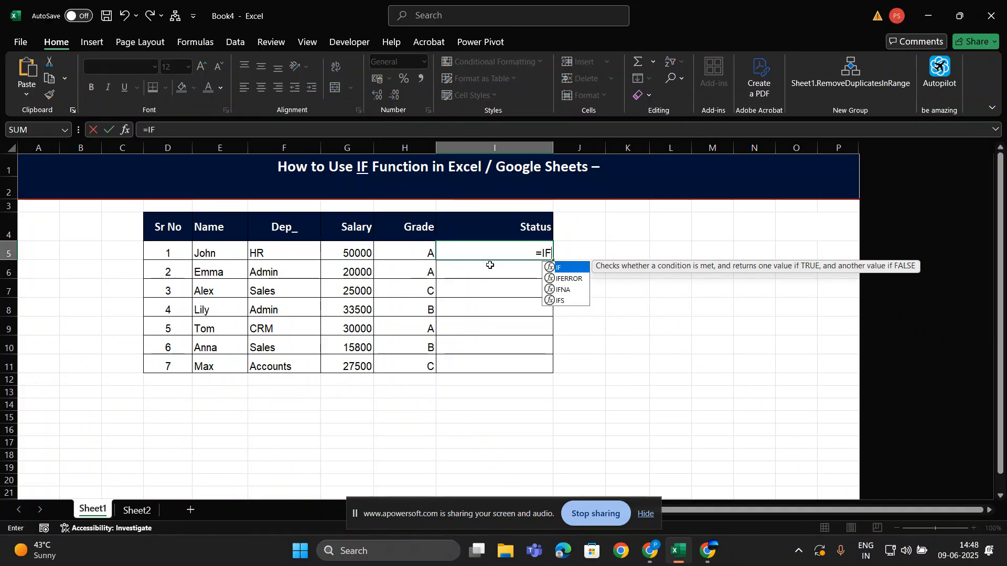
pyautogui.write('(')
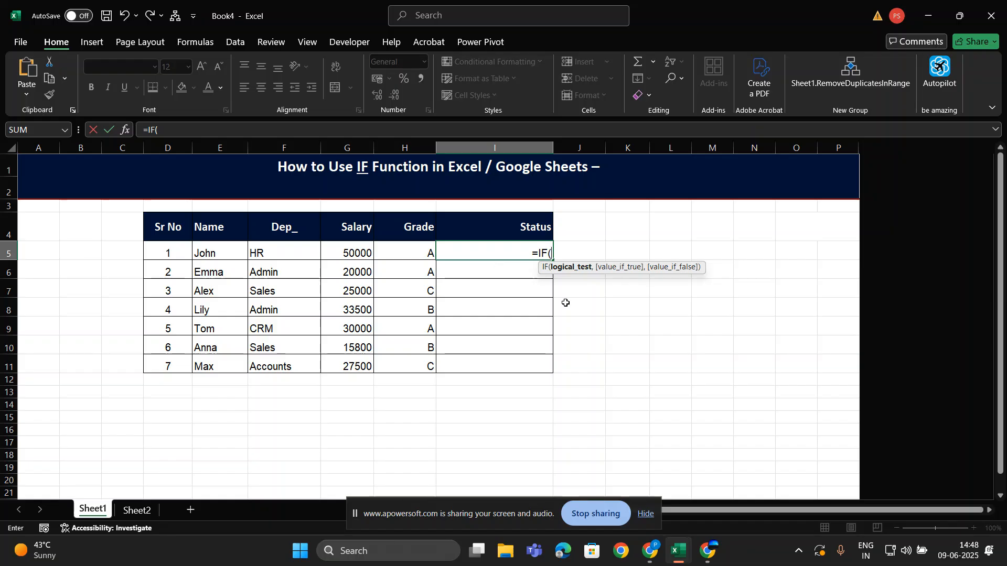
pyautogui.click(349, 255)
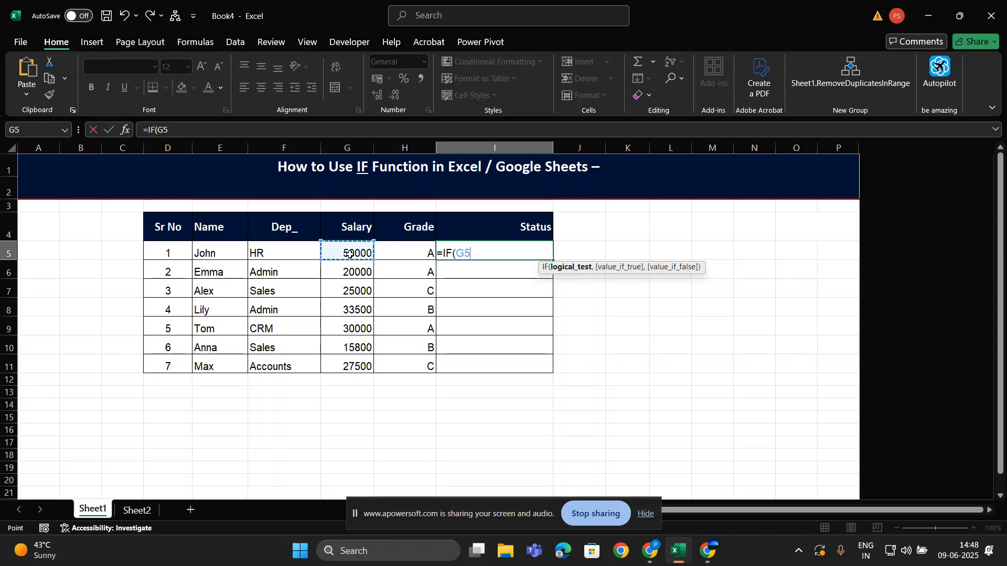
pyautogui.write(',')
pyautogui.press('BackSpace')
pyautogui.write('>25000')
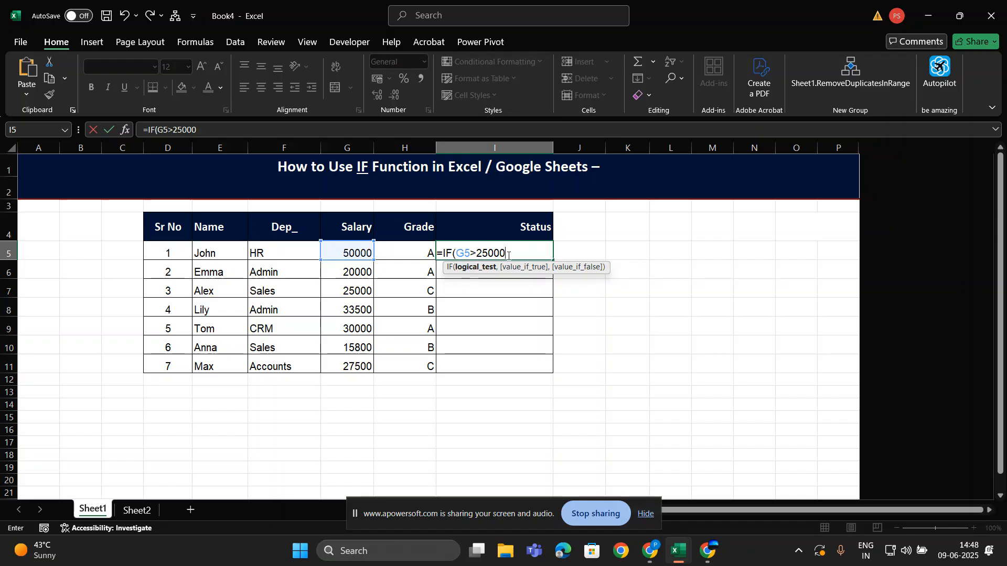
# Step: Complete the I5 formula with "Greater Then 25K" as the true value and Less then 25" as the false value, and submit it
pyautogui.write(',"Greate')
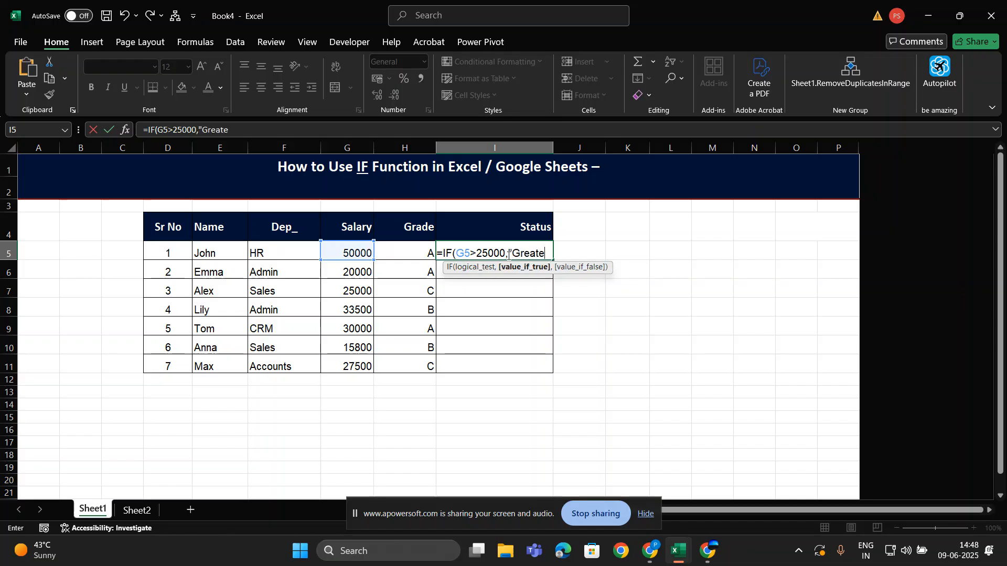
pyautogui.write('r Then ')
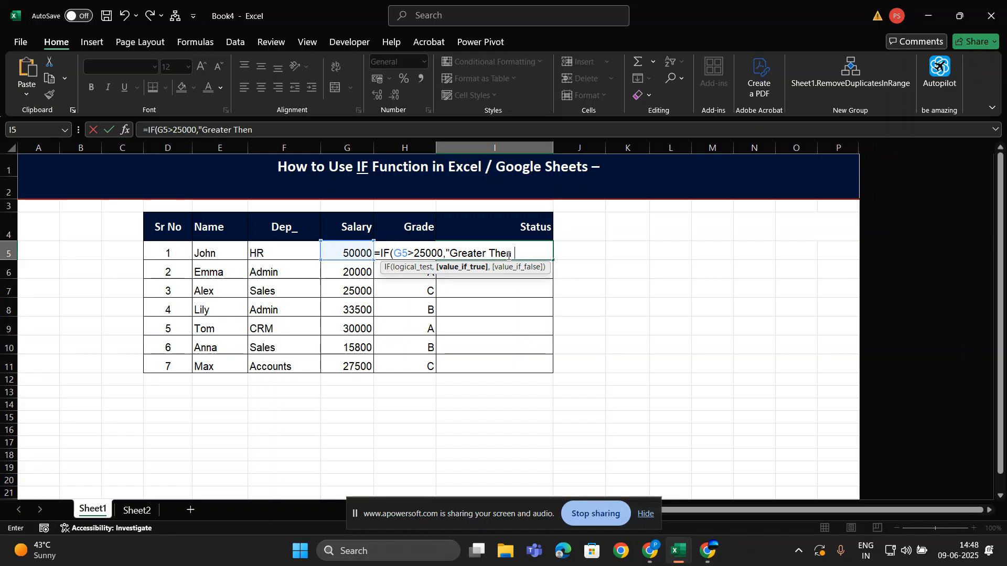
pyautogui.write('25K')
pyautogui.write(',')
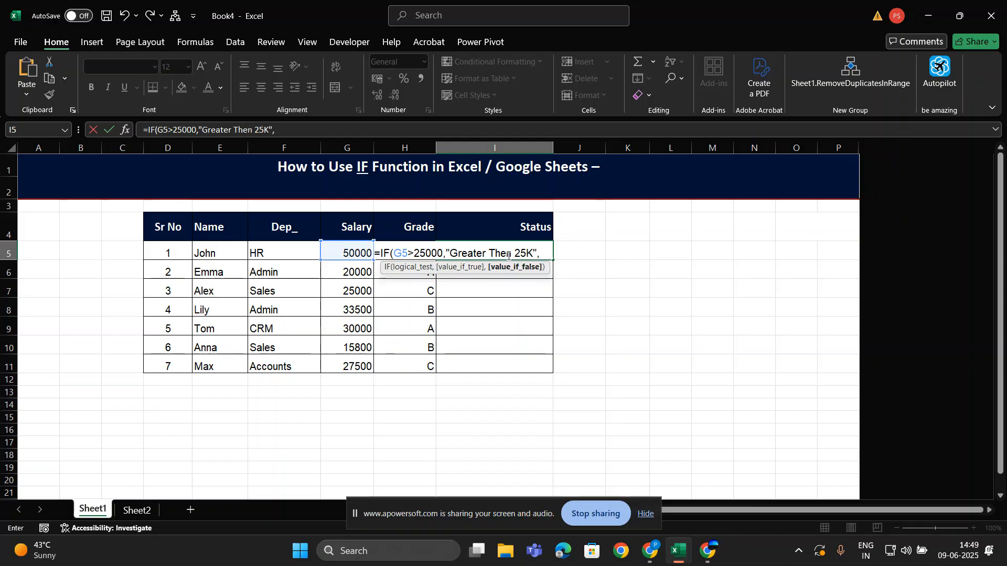
pyautogui.write('Less then 25")')
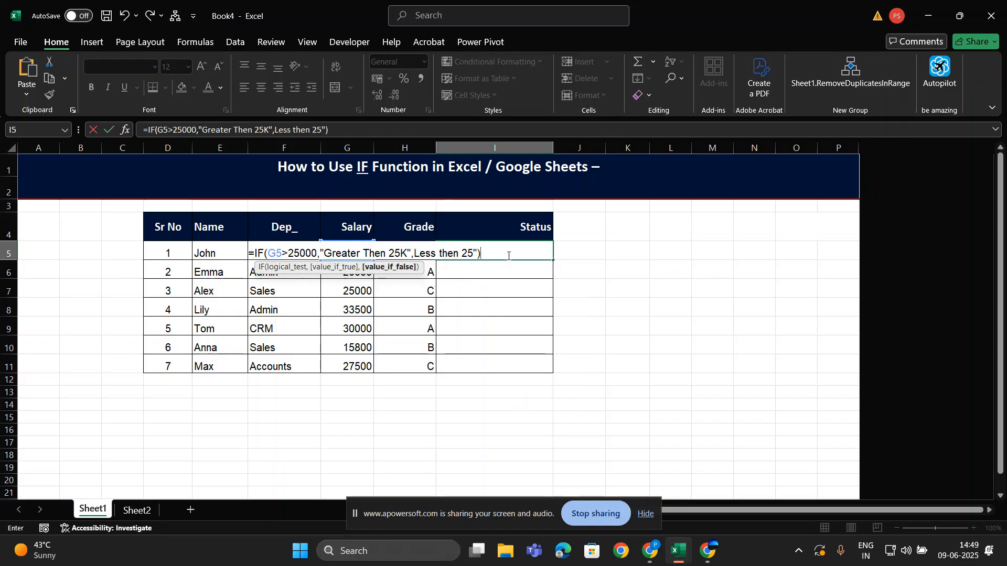
pyautogui.press('Return')
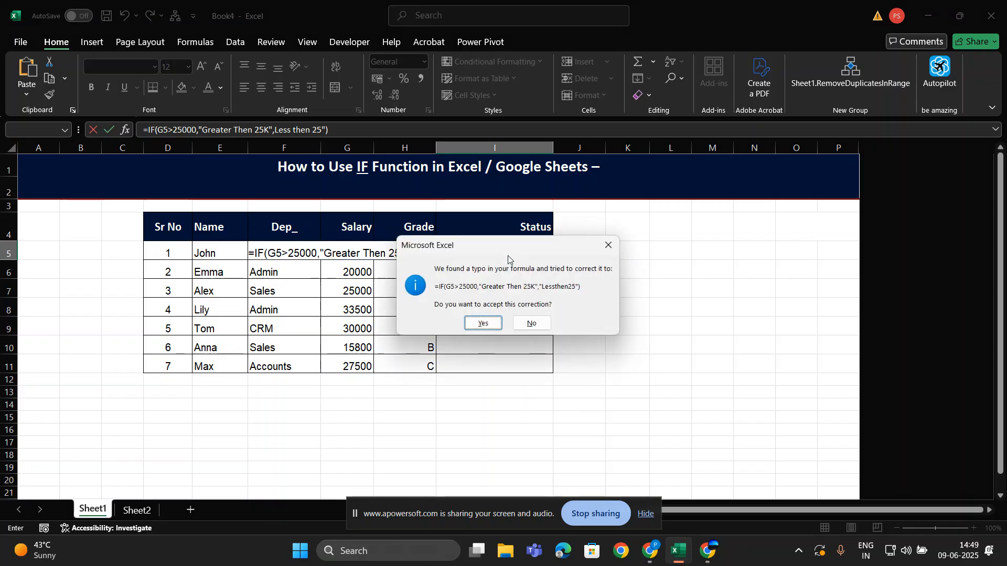
# Step: Decline the suggested correction and add the missing opening quotation mark before Less then 25 in the I5 formula
pyautogui.click(608, 246)
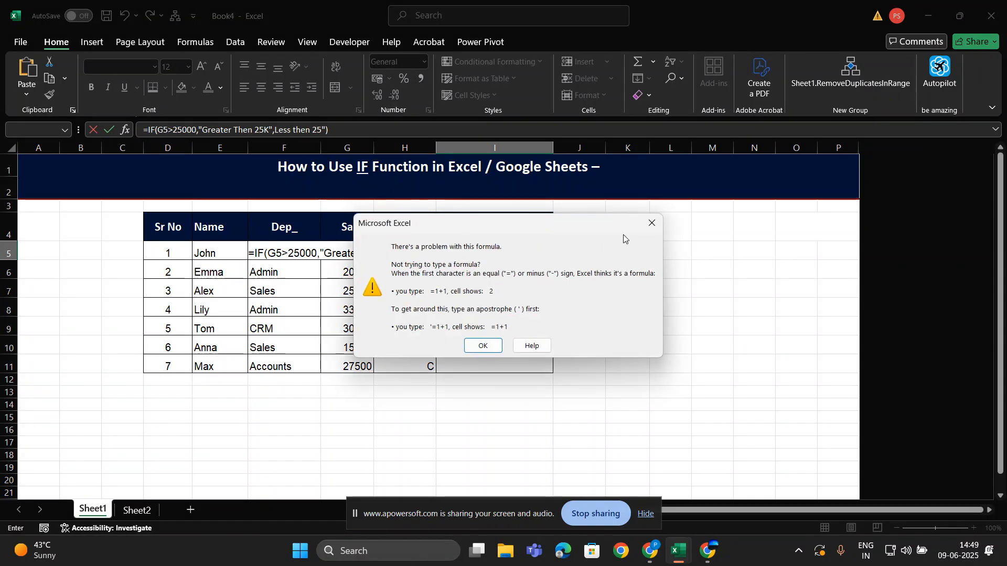
pyautogui.click(653, 227)
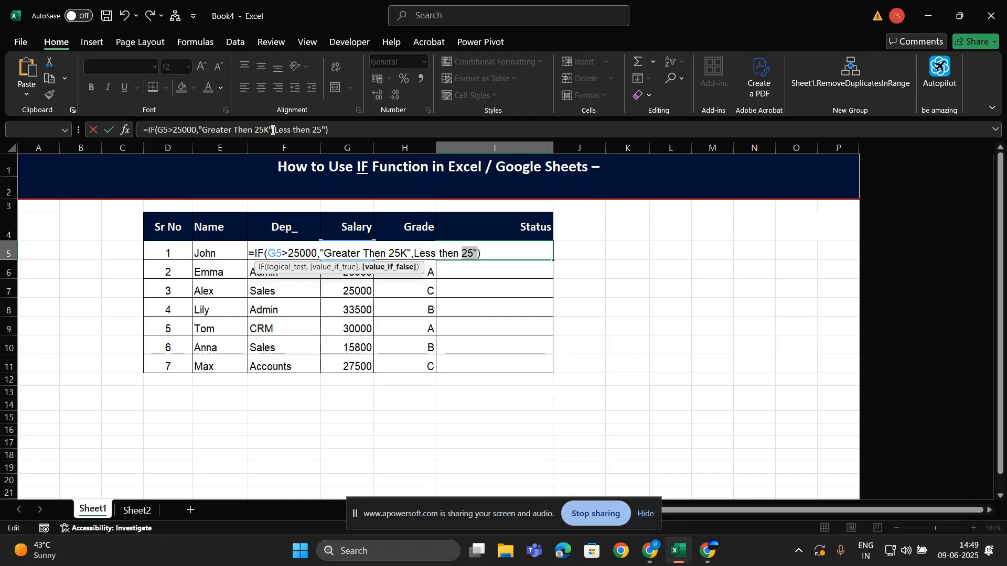
pyautogui.click(275, 130)
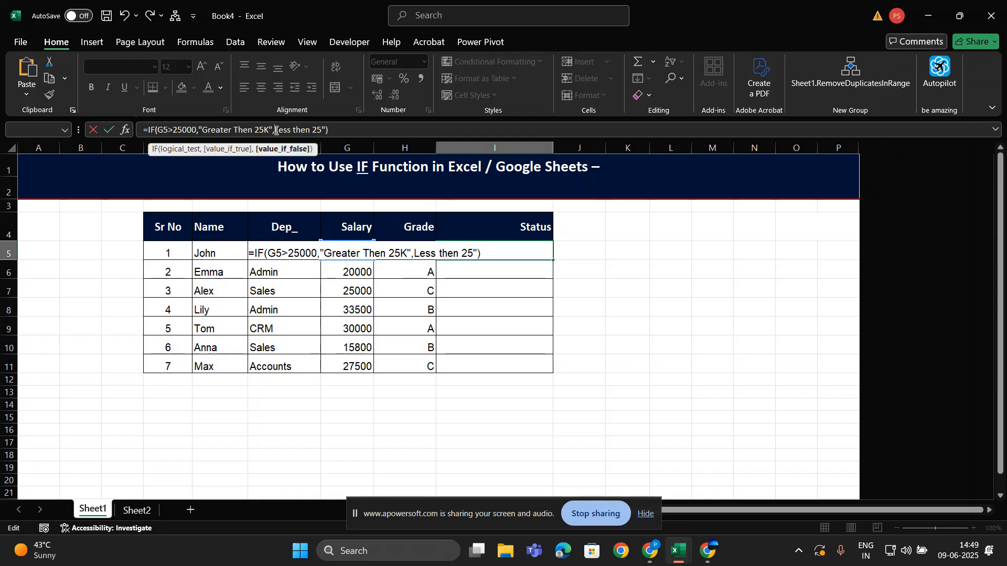
pyautogui.write('"')
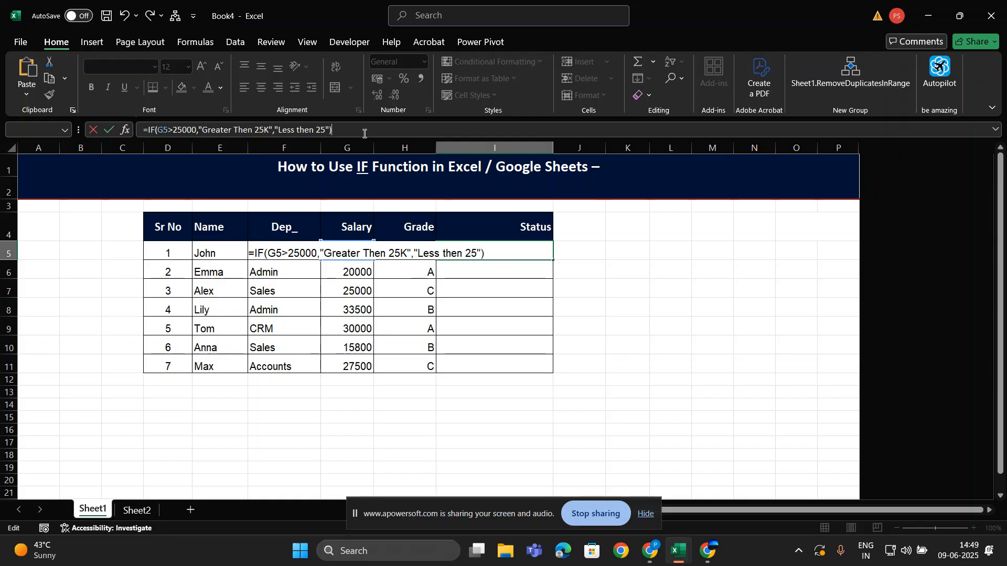
pyautogui.press('Return')
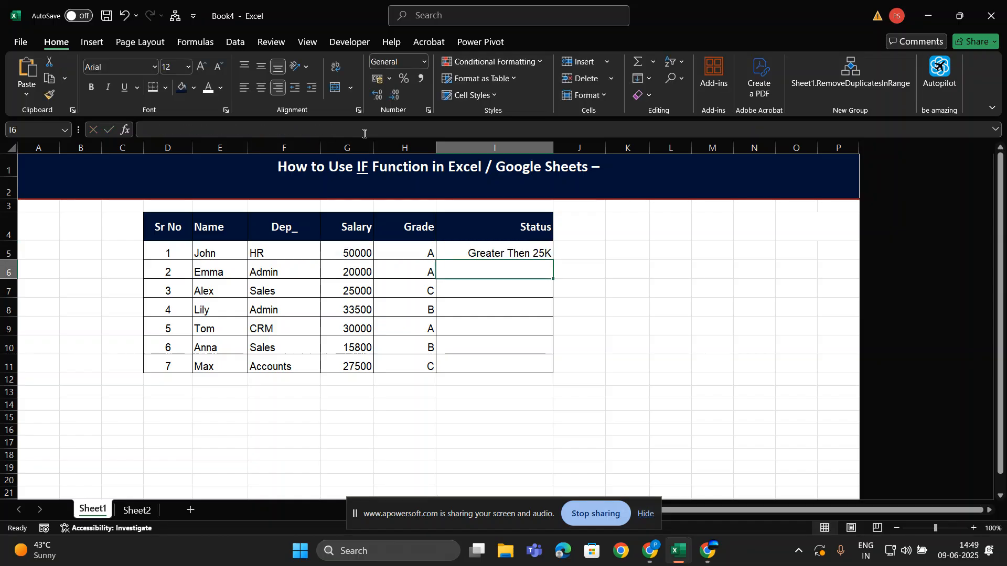
# Step: Copy the IF formula from I5 into the remaining Status cells I6 through I11
pyautogui.press('Up')
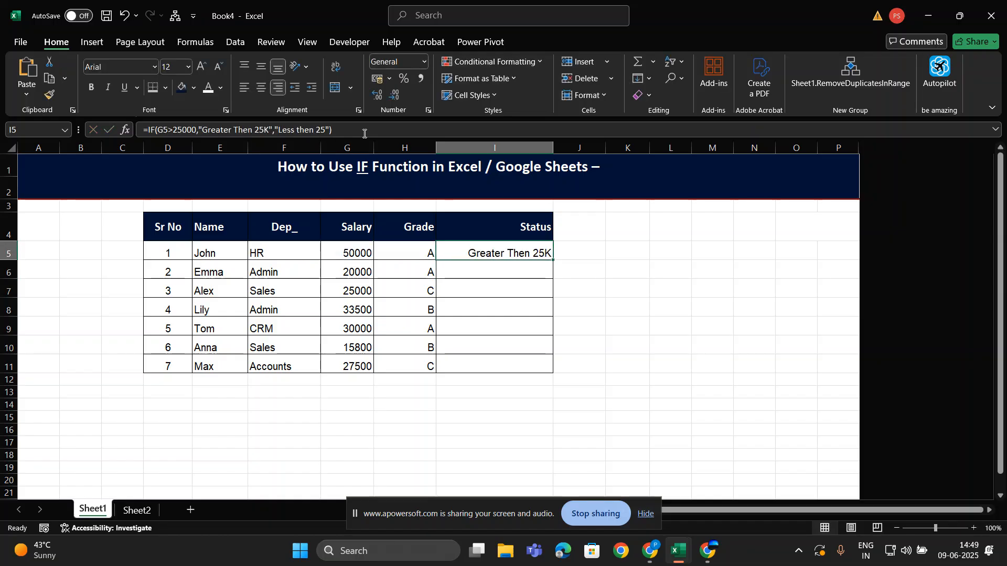
pyautogui.hotkey('ctrl', 'c')
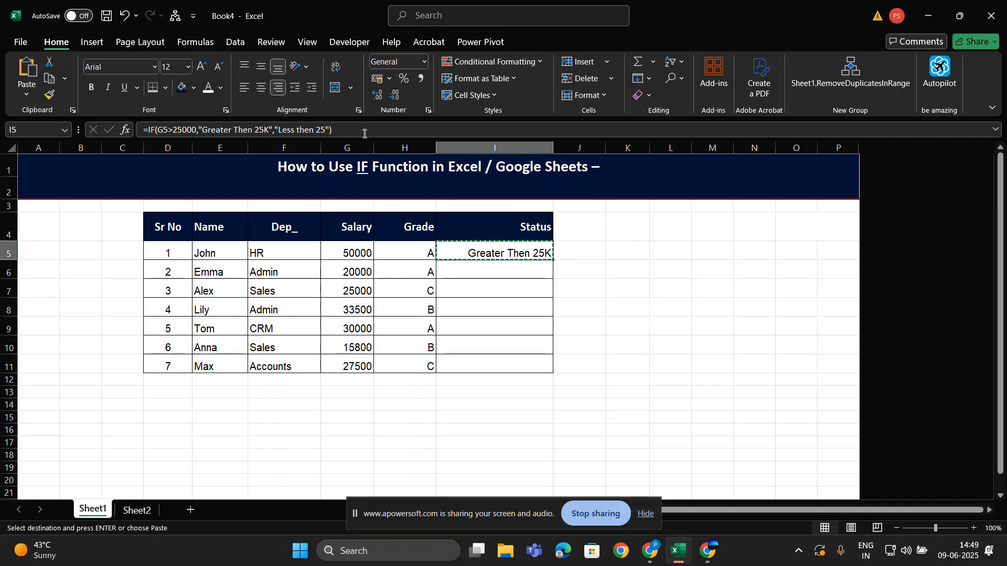
pyautogui.press('Down')
pyautogui.hotkey('ctrl', 'v')
pyautogui.press('Down')
pyautogui.hotkey('ctrl', 'v')
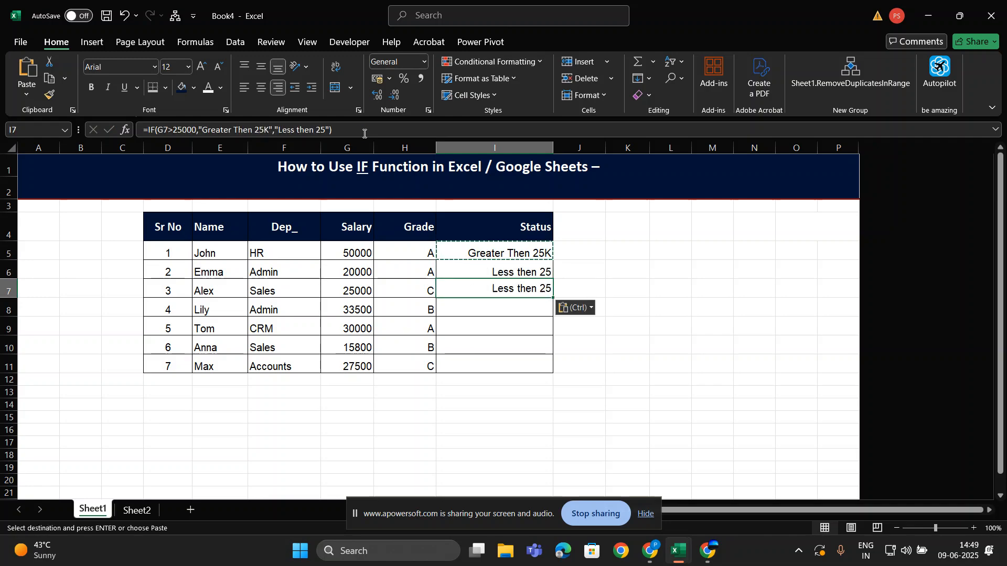
pyautogui.press('Down')
pyautogui.hotkey('ctrl', 'v')
pyautogui.press('Down')
pyautogui.hotkey('ctrl', 'v')
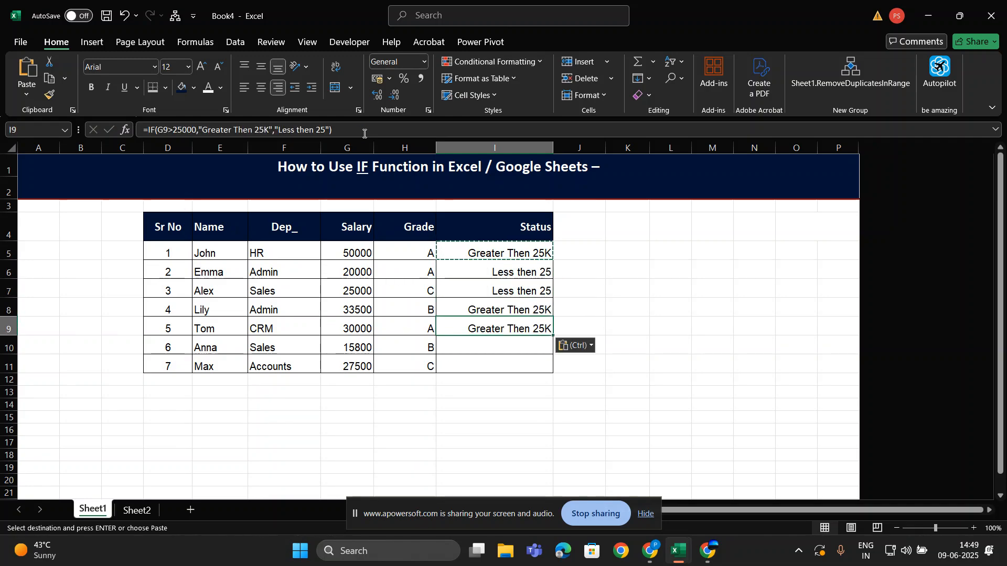
pyautogui.press('Down')
pyautogui.hotkey('ctrl', 'v')
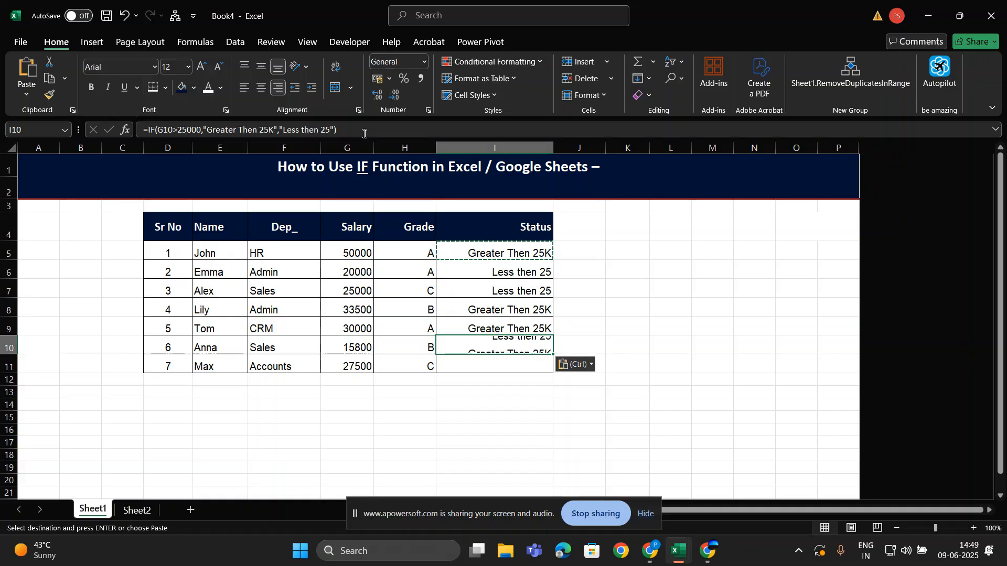
pyautogui.press('Down')
pyautogui.hotkey('ctrl', 'v')
# Step: Compare the Salary values with their Status results row by row, particularly the row with a salary of exactly 25000
pyautogui.press('Up')
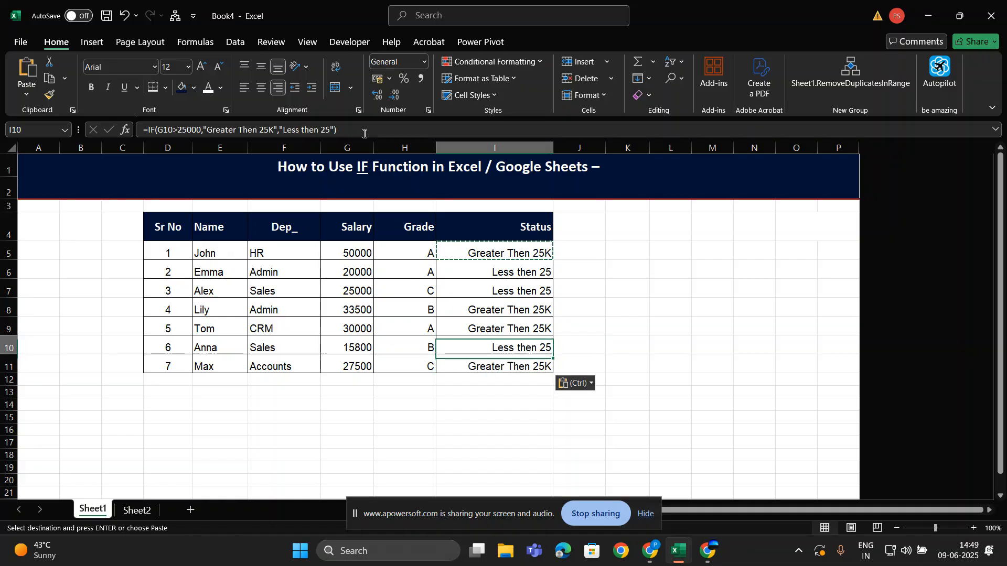
pyautogui.hotkey('shift', 'space')
pyautogui.press('Up')
pyautogui.press('Left')
pyautogui.press('Left')
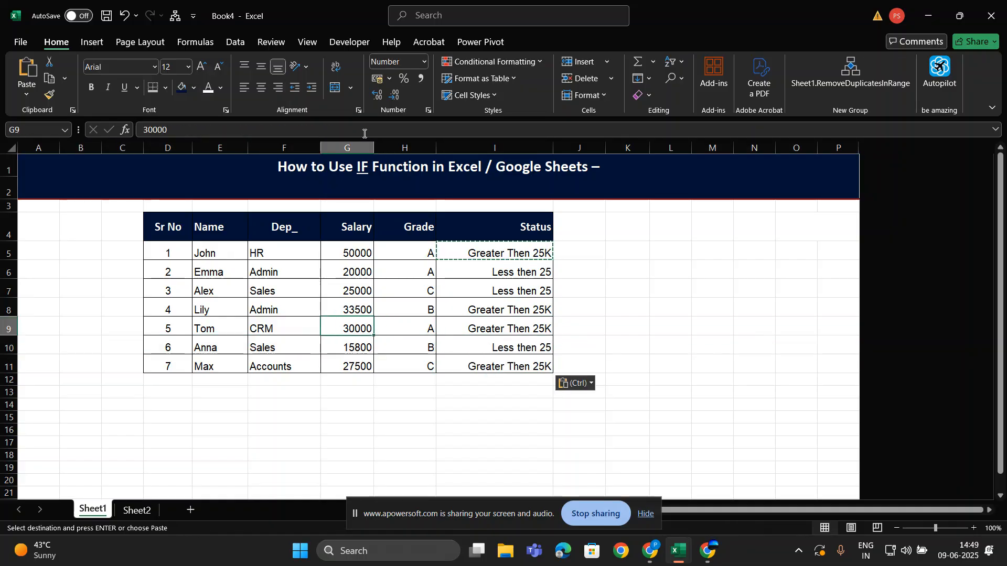
pyautogui.hotkey('shift', 'space')
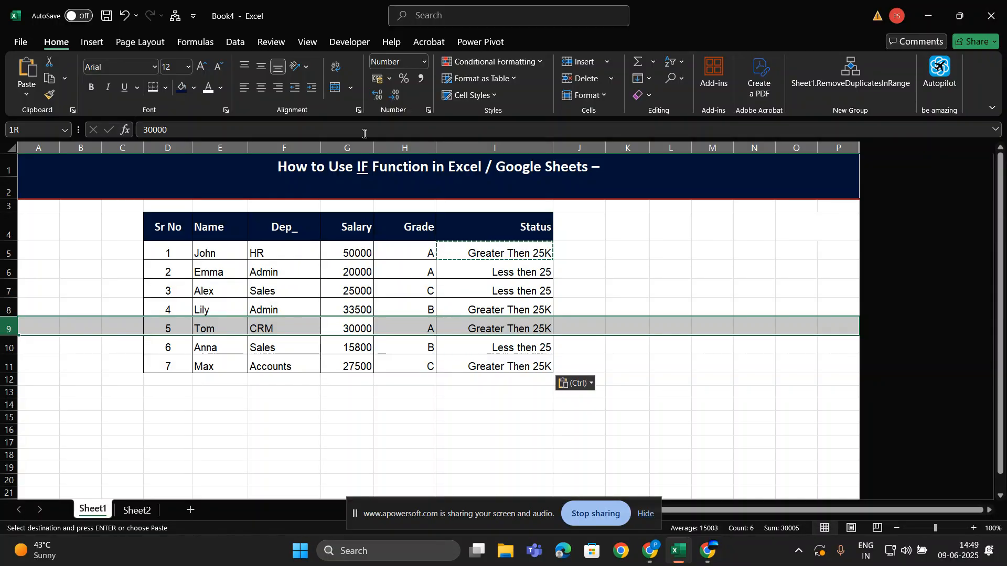
pyautogui.press('Up')
pyautogui.press('Up')
pyautogui.press('Up')
pyautogui.press('Up')
pyautogui.press('Up')
pyautogui.press('Down')
pyautogui.press('Down')
pyautogui.press('Down')
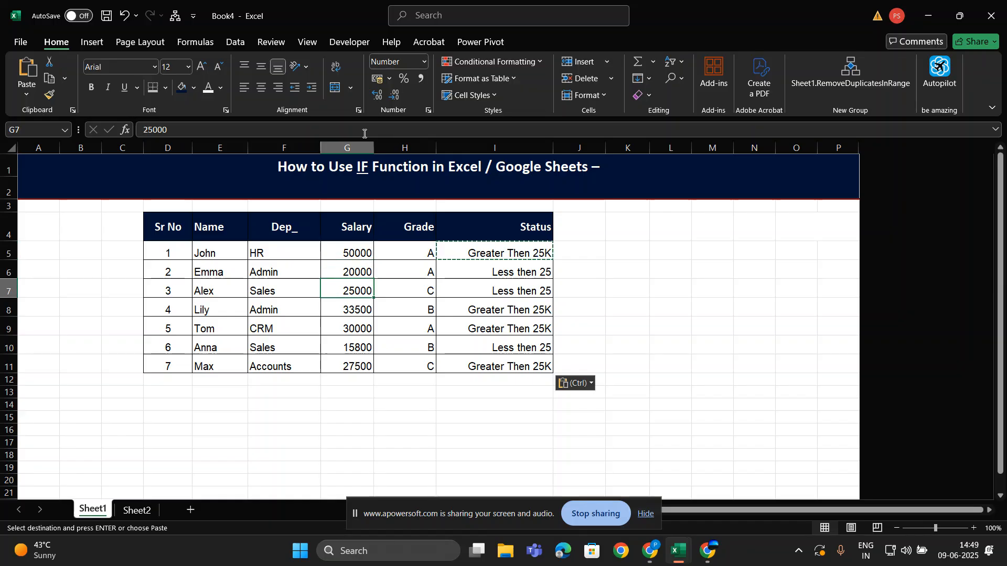
pyautogui.press('Left')
pyautogui.press('Left')
pyautogui.press('Left')
pyautogui.press('Right')
pyautogui.press('Right')
pyautogui.press('Right')
pyautogui.hotkey('shift', 'Right')
pyautogui.hotkey('shift', 'Right')
pyautogui.hotkey('shift', 'Right')
pyautogui.hotkey('shift', 'Left')
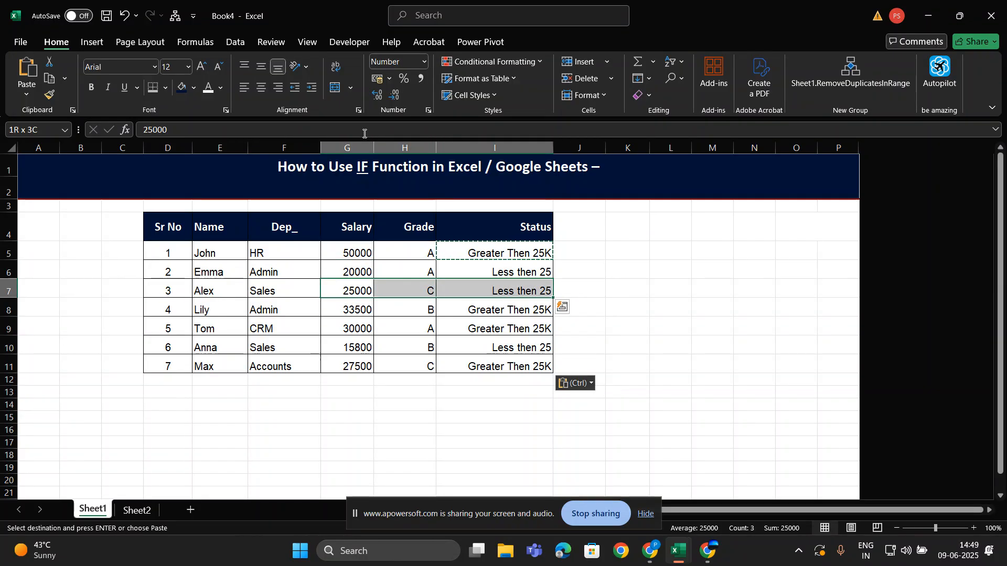
pyautogui.press('Up')
pyautogui.press('Down')
pyautogui.press('Right')
pyautogui.press('Right')
pyautogui.press('Right')
# Step: Change the logical test in the I5 formula to G5>=25000
pyautogui.press('Up')
pyautogui.press('Left')
pyautogui.press('Up')
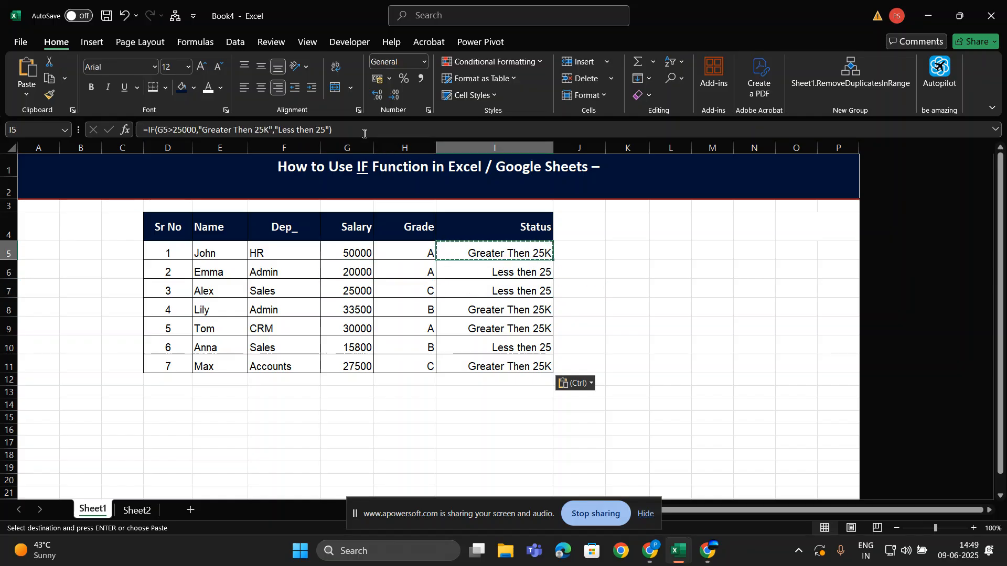
pyautogui.click(173, 130)
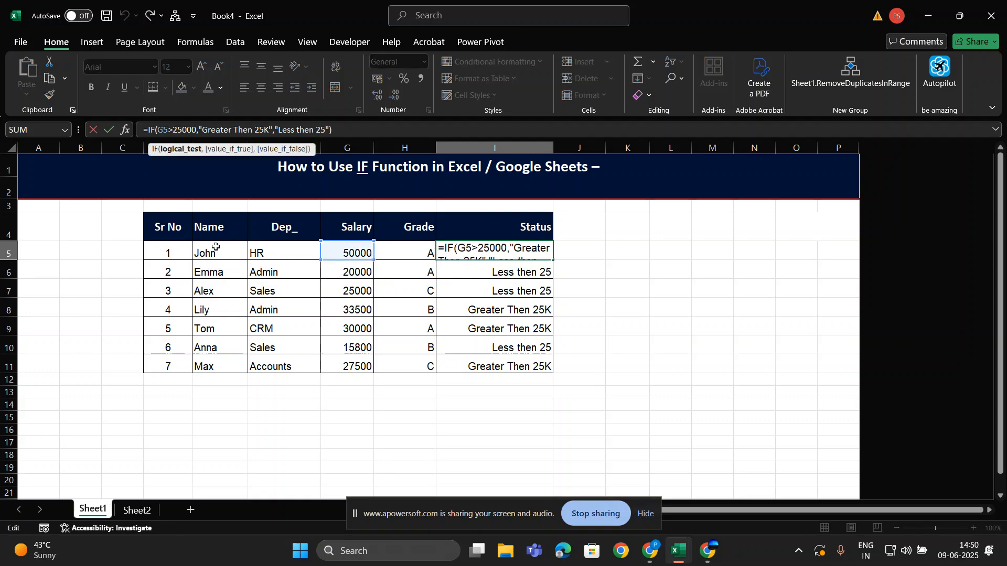
pyautogui.write('=')
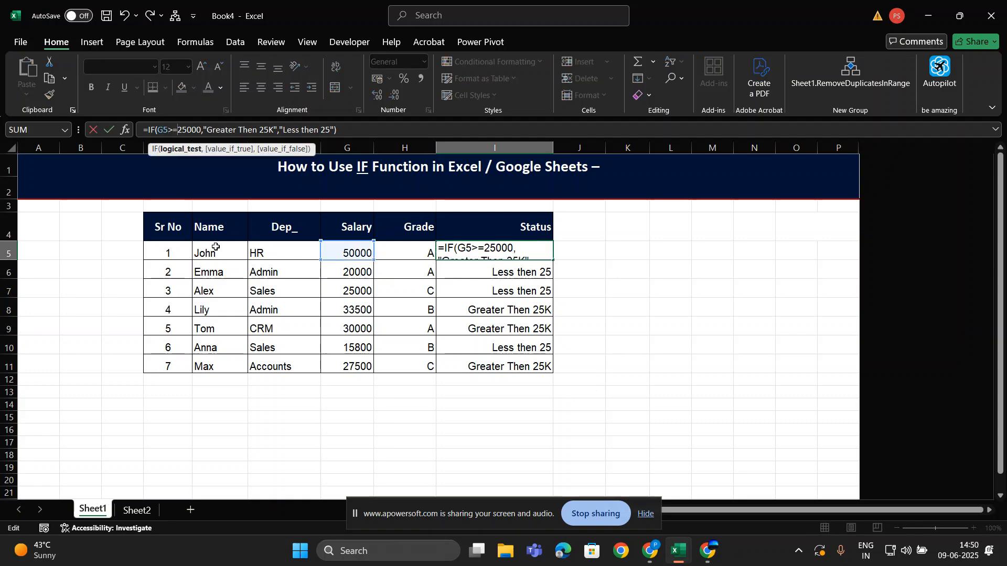
pyautogui.hotkey('ctrl', 'Return')
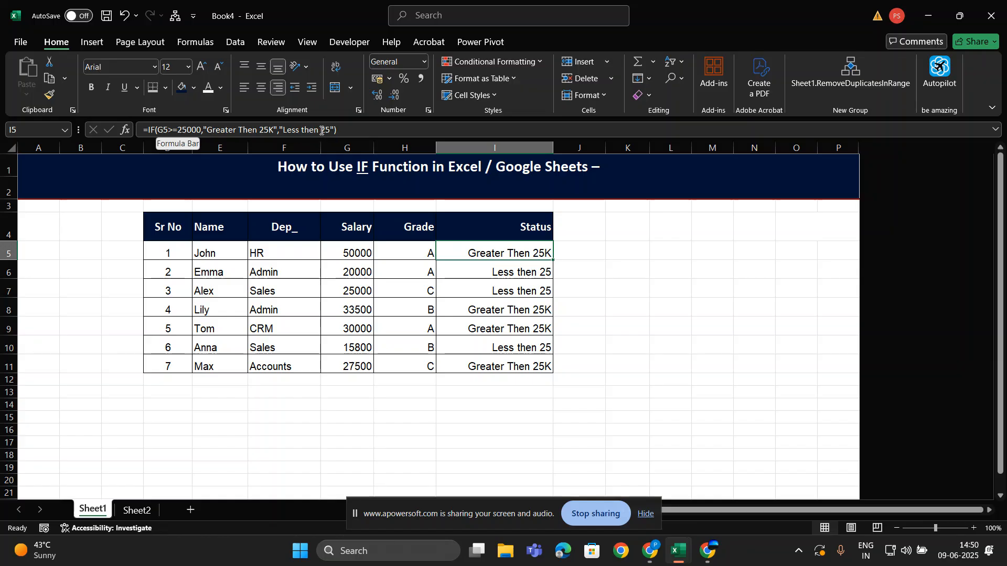
# Step: Copy the updated IF formula from I5 into the Status cell I7
pyautogui.hotkey('ctrl', 'c')
pyautogui.press('Down')
pyautogui.press('Down')
pyautogui.press('Left')
pyautogui.press('Left')
pyautogui.press('Right')
pyautogui.press('Right')
pyautogui.hotkey('ctrl', 'v')
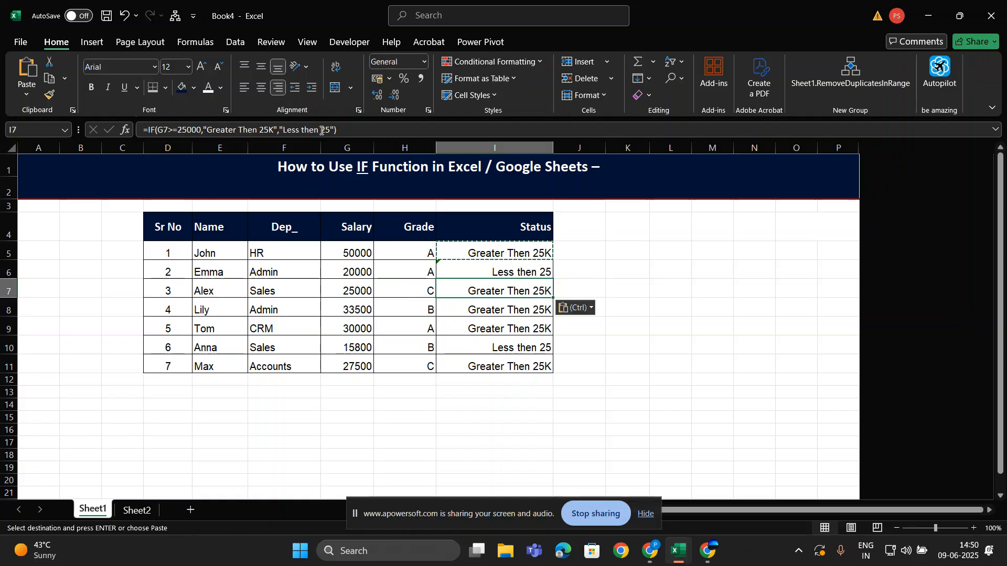
pyautogui.press('Up')
pyautogui.press('Up')
pyautogui.press('Left')
pyautogui.press('Left')
pyautogui.press('Left')
pyautogui.press('Left')
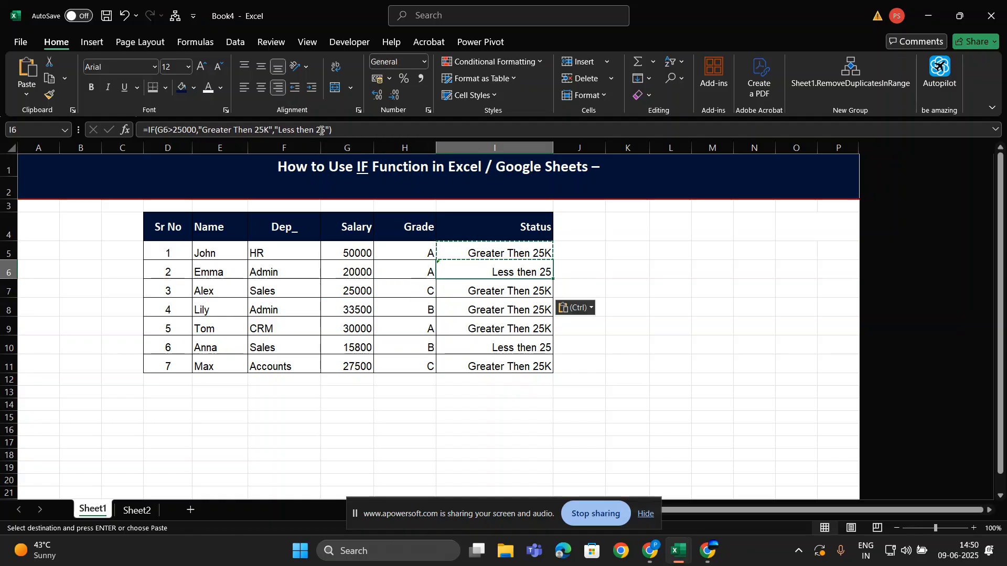
pyautogui.press('Left')
pyautogui.press('Up')
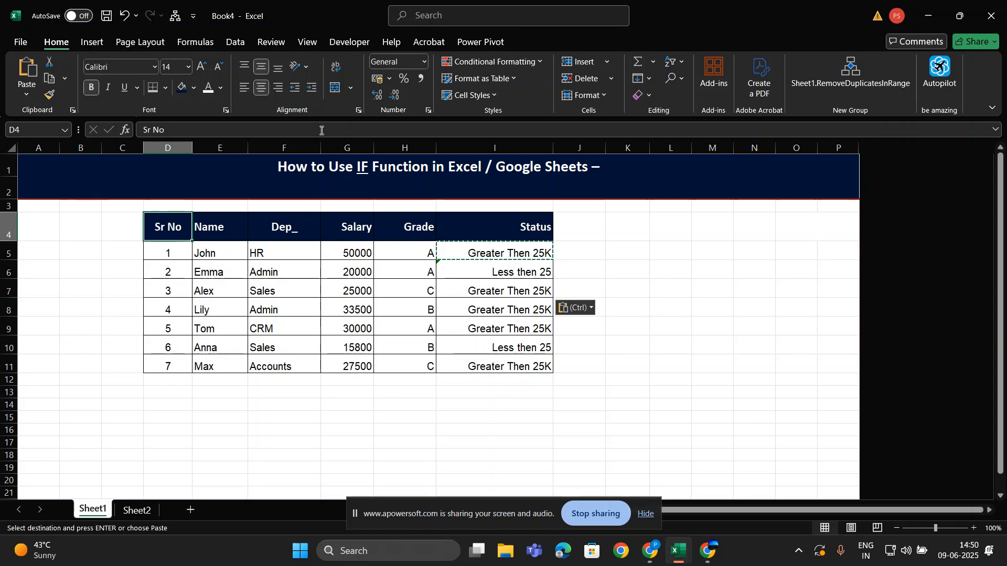
pyautogui.hotkey('shift', 'Right')
pyautogui.hotkey('shift', 'Down')
pyautogui.hotkey('shift', 'Down')
pyautogui.hotkey('shift', 'Down')
pyautogui.hotkey('shift', 'Down')
pyautogui.hotkey('shift', 'Down')
pyautogui.hotkey('shift', 'Down')
pyautogui.hotkey('shift', 'Down')
pyautogui.hotkey('shift', 'Right')
pyautogui.hotkey('shift', 'Right')
pyautogui.hotkey('shift', 'Right')
pyautogui.hotkey('shift', 'Right')
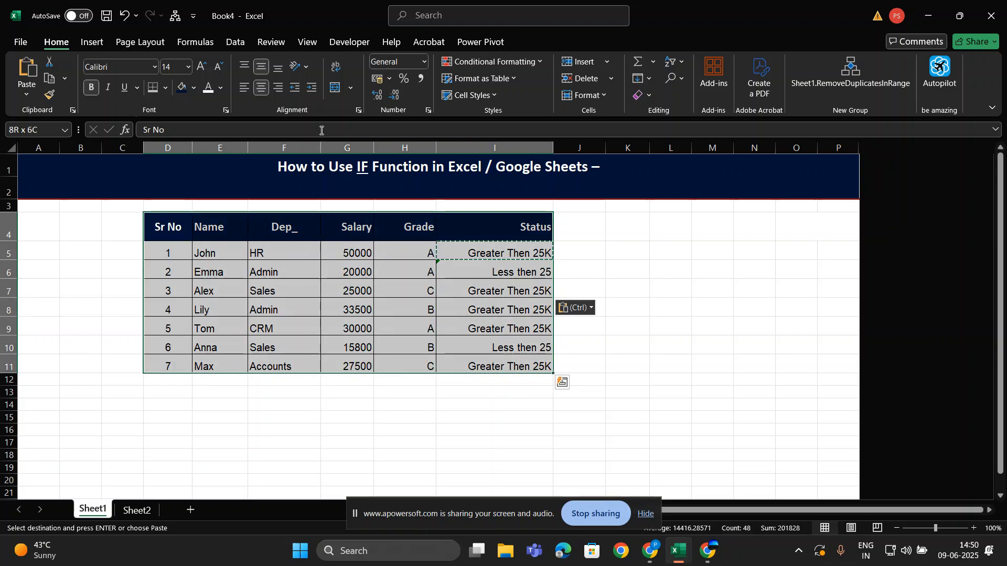
pyautogui.press('Right')
pyautogui.press('Right')
pyautogui.press('Right')
pyautogui.press('Right')
pyautogui.press('Down')
pyautogui.press('Down')
pyautogui.press('Down')
pyautogui.press('Down')
pyautogui.press('Down')
pyautogui.press('Down')
pyautogui.press('Down')
pyautogui.press('Down')
pyautogui.press('Up')
pyautogui.press('Up')
pyautogui.press('Left')
pyautogui.press('Left')
pyautogui.press('Left')
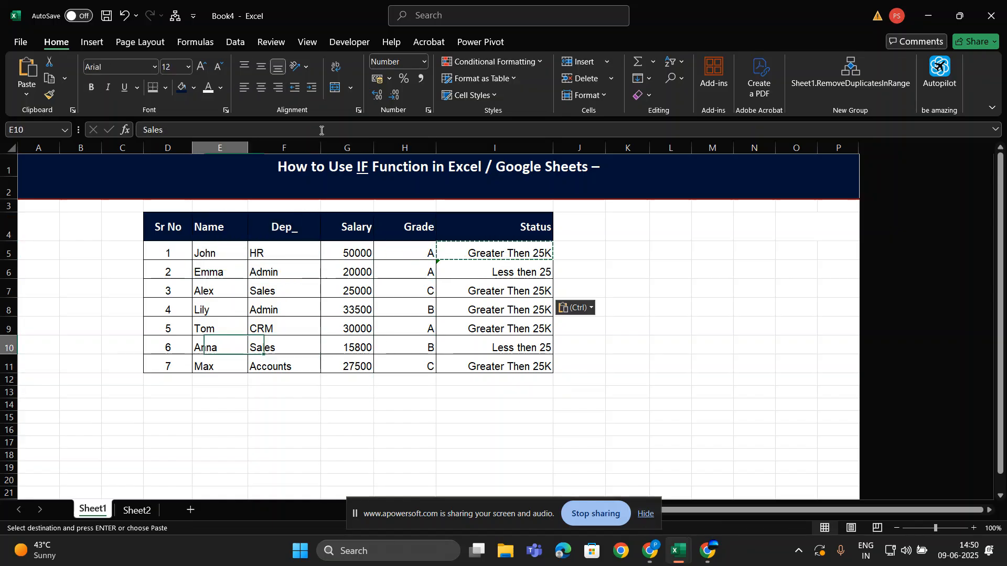
# Step: Copy the Sr No and Name columns with their headers, D4:E11, to a new table starting at D14
pyautogui.press('Left')
pyautogui.press('Up')
pyautogui.press('Up')
pyautogui.press('Up')
pyautogui.press('Up')
pyautogui.press('Up')
pyautogui.press('Up')
pyautogui.hotkey('shift', 'Right')
pyautogui.hotkey('ctrl', 'shift', 'Down')
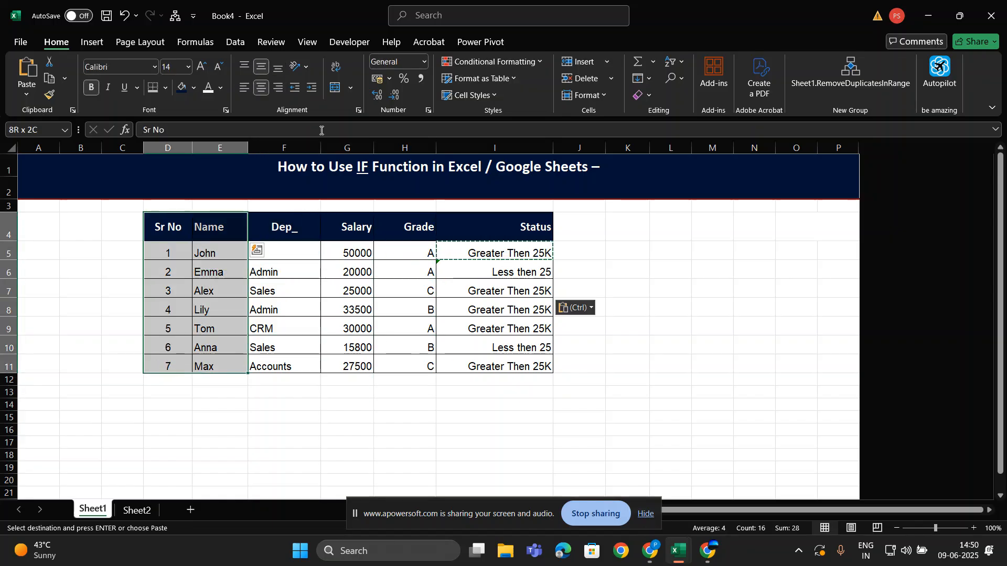
pyautogui.hotkey('ctrl', 'c')
pyautogui.press('Down')
pyautogui.press('Down')
pyautogui.press('Down')
pyautogui.press('Down')
pyautogui.press('Down')
pyautogui.press('Down')
pyautogui.press('Down')
pyautogui.press('Down')
pyautogui.press('Down')
pyautogui.press('Down')
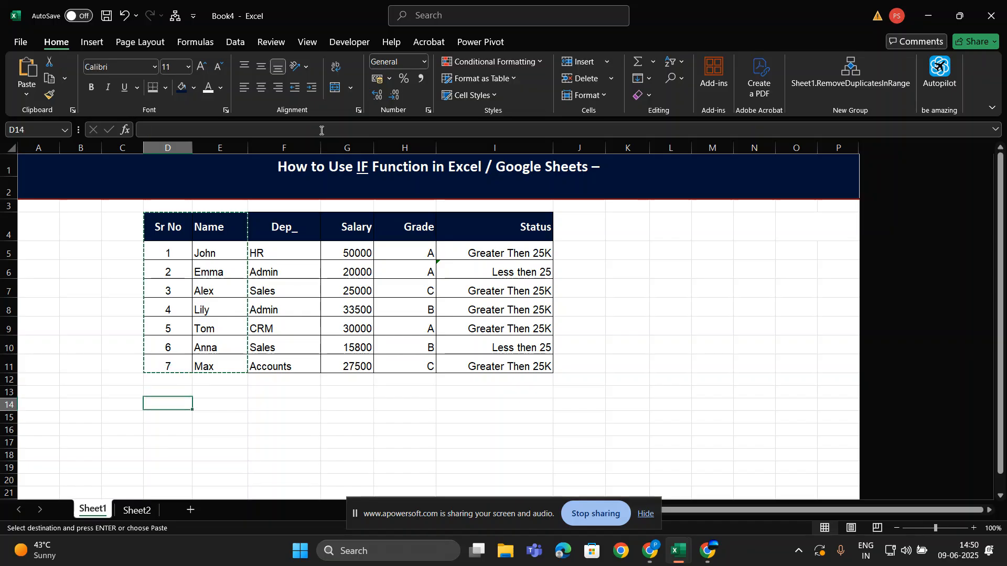
pyautogui.hotkey('ctrl', 'v')
# Step: Enter the header Marks in F14 and give it the same formatting as the Name header in E14
pyautogui.press('Right')
pyautogui.press('Right')
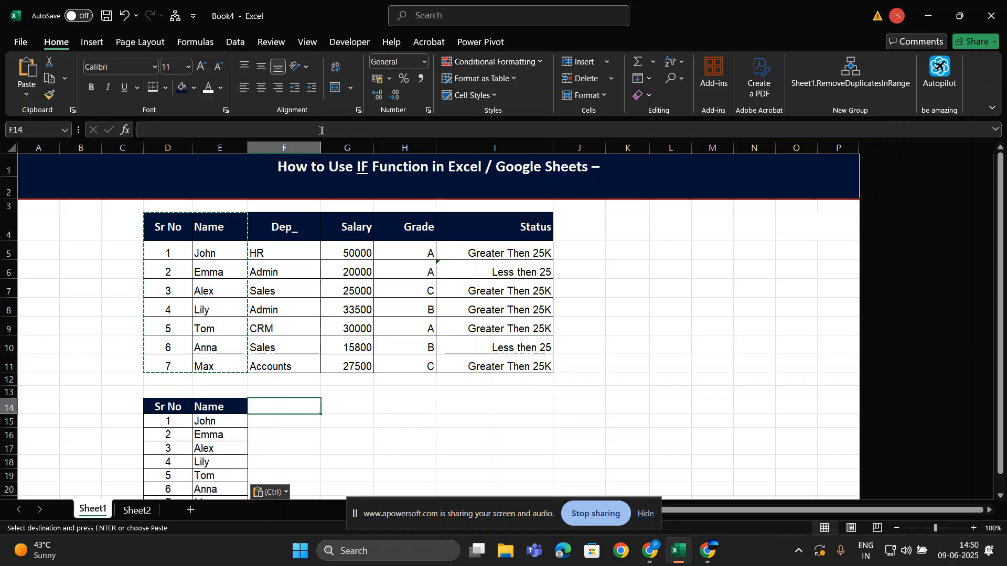
pyautogui.write('Marks')
pyautogui.press('Left')
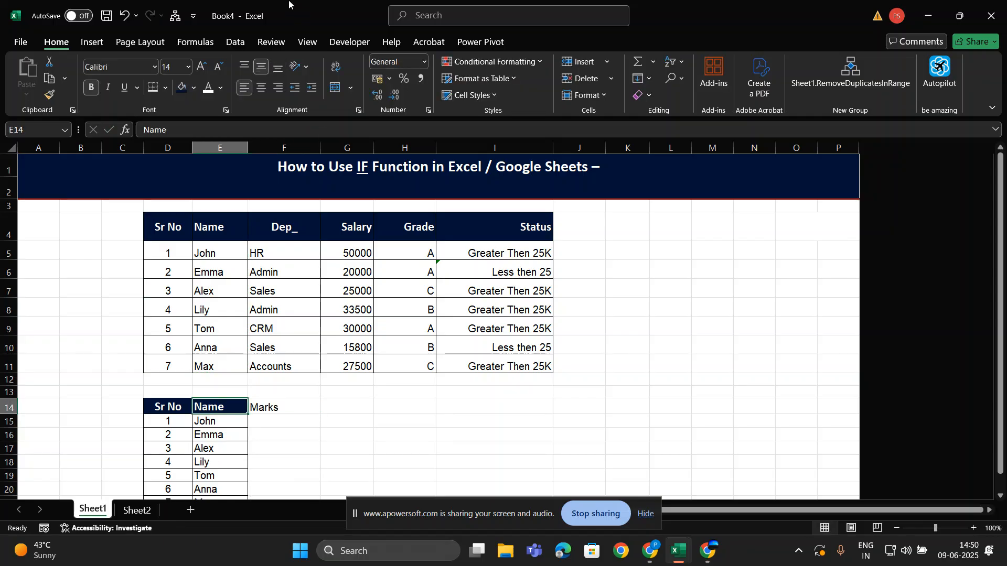
pyautogui.click(51, 95)
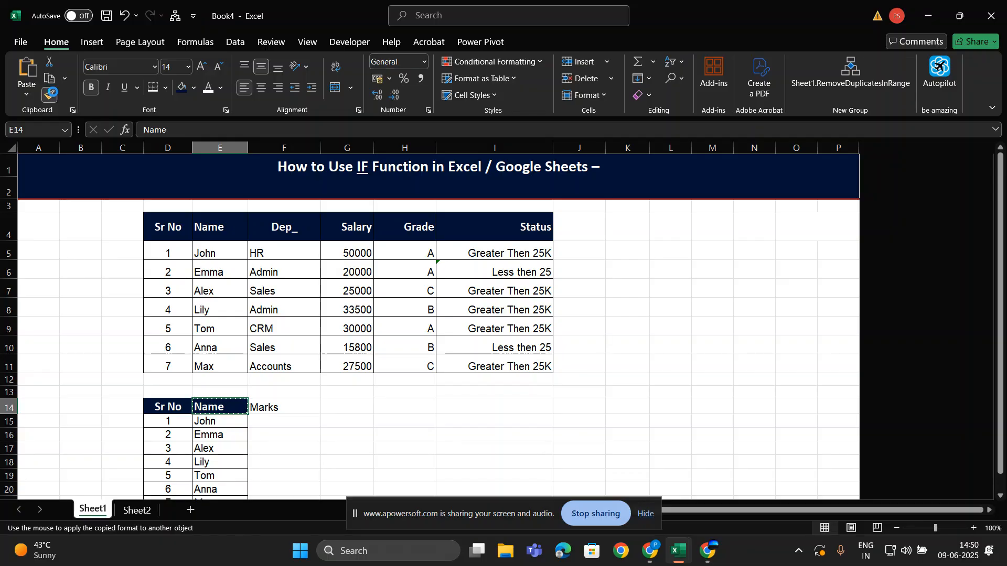
pyautogui.press('Right')
pyautogui.press('Return')
# Step: Enter the marks 40, 50, 65 and 29 in F15 through F18
pyautogui.write('40')
pyautogui.press('Return')
pyautogui.write('50')
pyautogui.press('Return')
pyautogui.write('5')
pyautogui.press('Return')
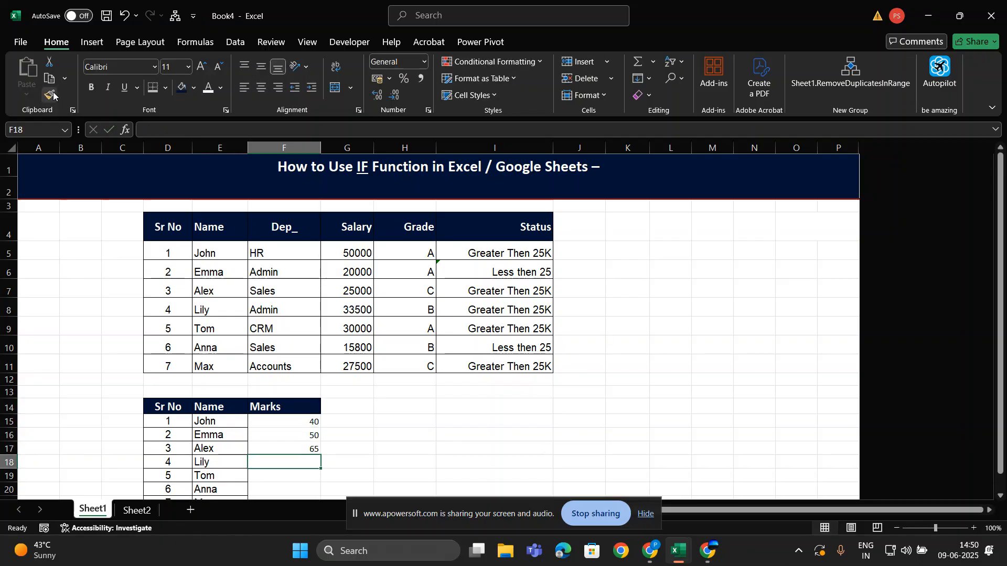
pyautogui.write('29')
pyautogui.press('Return')
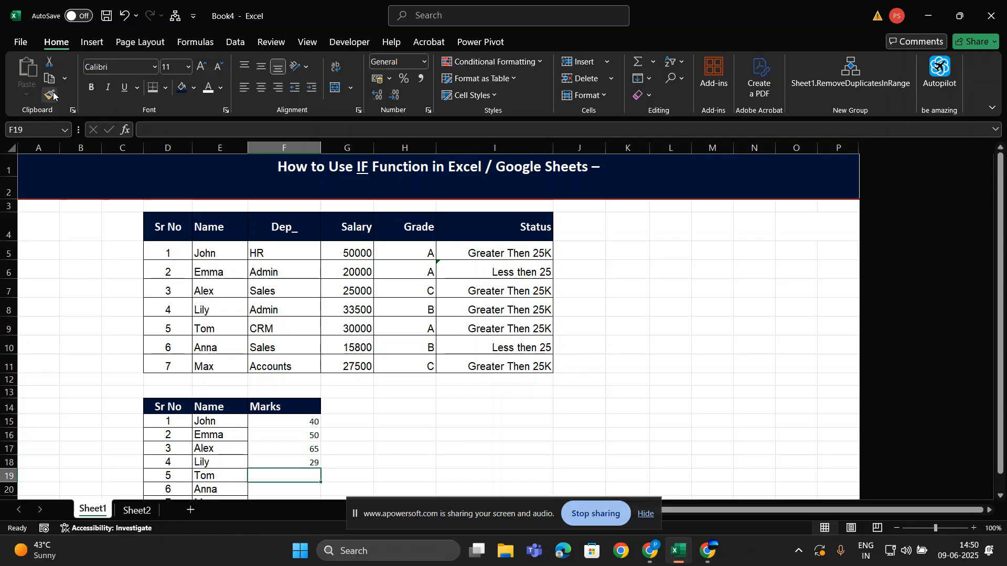
# Step: Complete the Marks column with 50 in F19, 45 in F20 and 15 in F21
pyautogui.press('Down')
pyautogui.press('Down')
pyautogui.write('15')
pyautogui.press('Up')
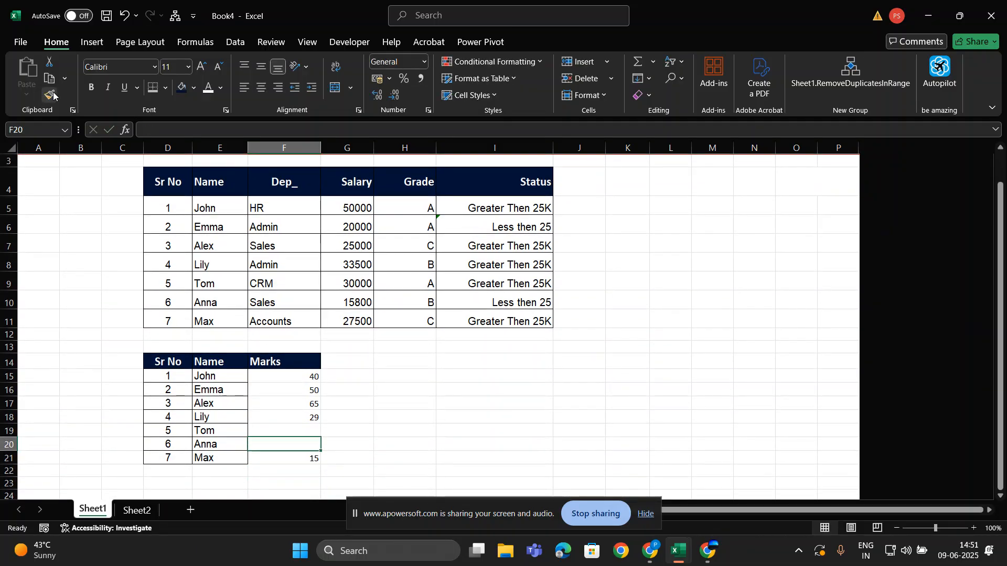
pyautogui.write('45')
pyautogui.press('Return')
pyautogui.press('Up')
pyautogui.press('Up')
pyautogui.write('50')
pyautogui.press('Return')
# Step: Apply All Borders to the marks table and the empty column beside it, D14:G21
pyautogui.press('Up')
pyautogui.press('Up')
pyautogui.press('Up')
pyautogui.press('Up')
pyautogui.press('Up')
pyautogui.press('Up')
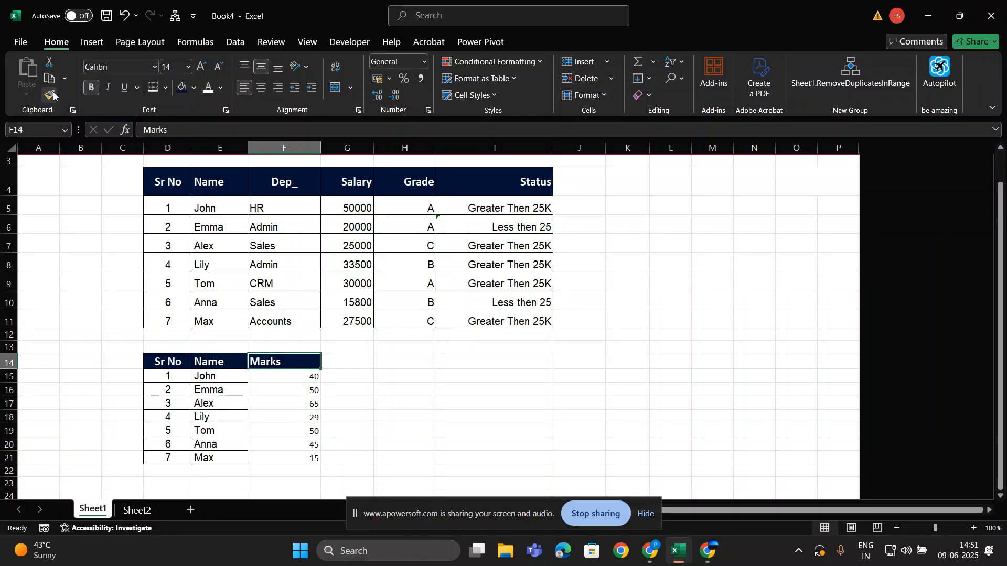
pyautogui.press('Left')
pyautogui.press('Left')
pyautogui.press('Left')
pyautogui.press('Right')
pyautogui.hotkey('ctrl', 'shift', 'Down')
pyautogui.hotkey('shift', 'Right')
pyautogui.hotkey('shift', 'Right')
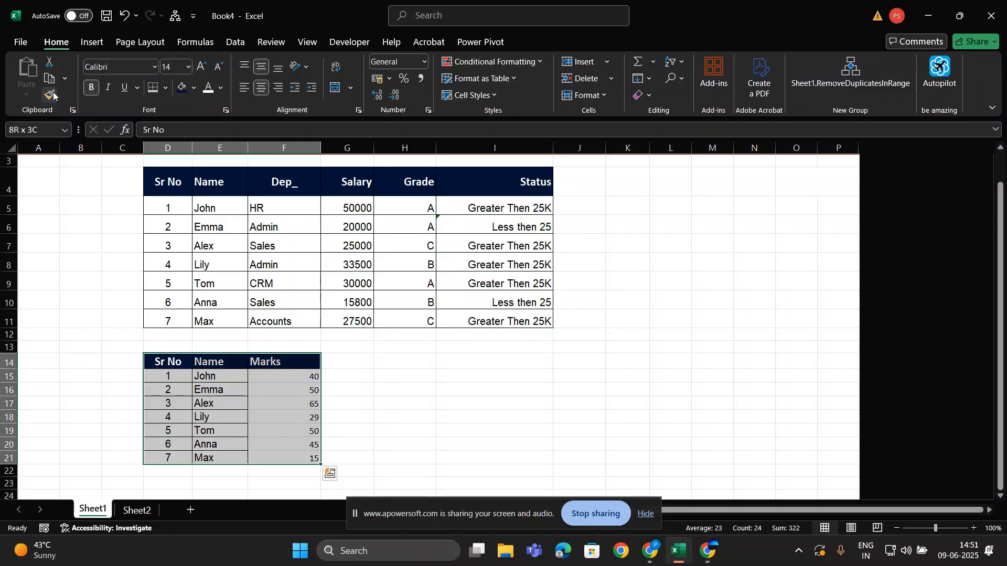
pyautogui.hotkey('shift', 'Right')
pyautogui.press('alt')
pyautogui.press('h')
pyautogui.press('b')
pyautogui.press('a')
# Step: Copy the Status header from I4 into G14 as the marks table's last column header
pyautogui.press('Right')
pyautogui.press('Right')
pyautogui.press('Right')
pyautogui.press('Up')
pyautogui.press('Up')
pyautogui.press('Up')
pyautogui.press('Right')
pyautogui.hotkey('ctrl', 'Up')
pyautogui.press('Right')
pyautogui.hotkey('ctrl', 'c')
pyautogui.press('Left')
pyautogui.press('Left')
pyautogui.press('Left')
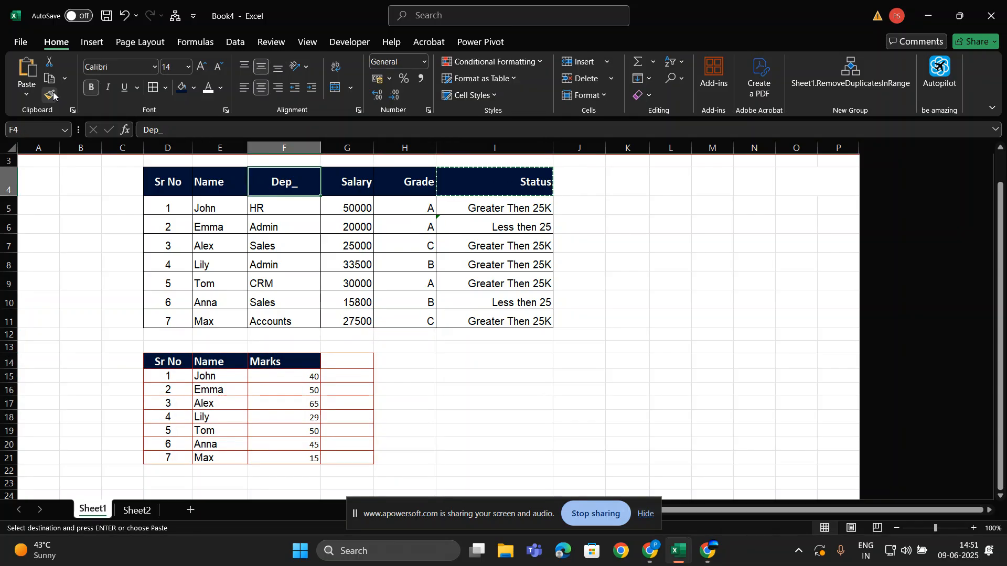
pyautogui.press('Down')
pyautogui.press('Down')
pyautogui.press('Down')
pyautogui.press('Down')
pyautogui.press('Down')
pyautogui.press('Down')
pyautogui.press('Down')
pyautogui.press('Down')
pyautogui.press('Down')
pyautogui.press('Down')
pyautogui.press('Right')
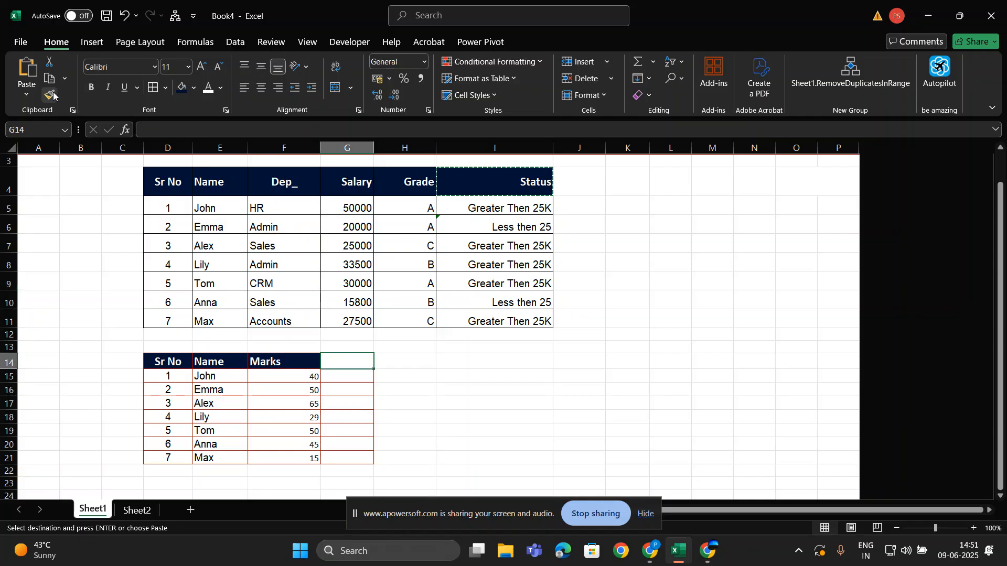
pyautogui.hotkey('ctrl', 'v')
# Step: Review the names and their marks in E15:F21 of the new table
pyautogui.press('Left')
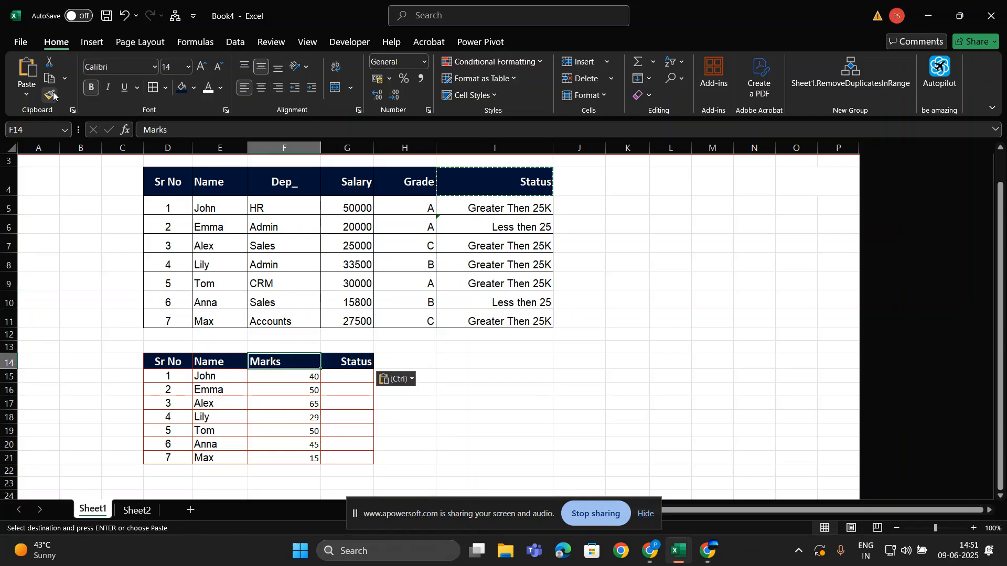
pyautogui.press('Down')
pyautogui.press('Left')
pyautogui.hotkey('shift', 'Down')
pyautogui.hotkey('shift', 'Down')
pyautogui.hotkey('shift', 'Down')
pyautogui.hotkey('shift', 'Down')
pyautogui.hotkey('shift', 'Down')
pyautogui.hotkey('shift', 'Down')
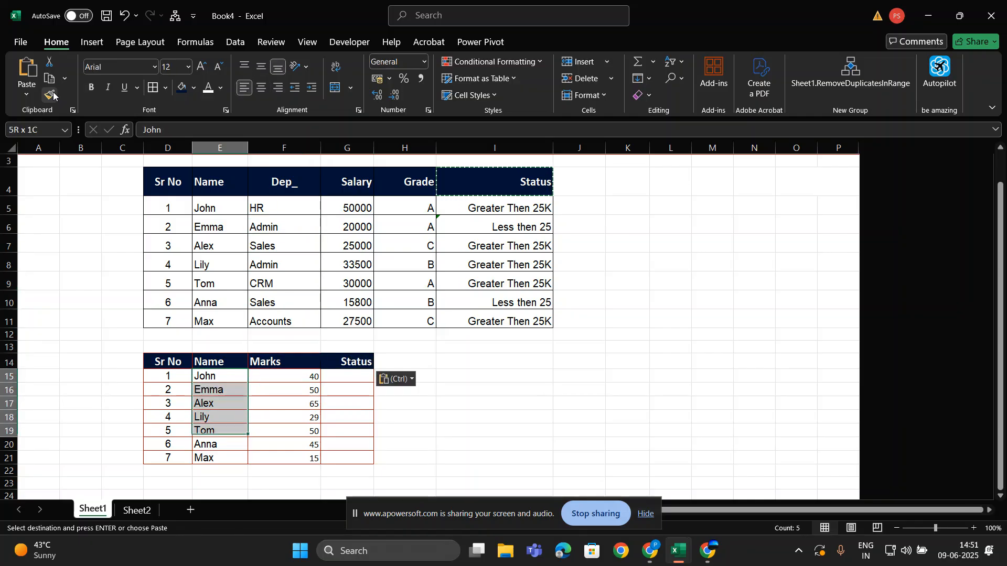
pyautogui.hotkey('shift', 'Right')
pyautogui.hotkey('shift', 'Right')
pyautogui.hotkey('shift', 'Left')
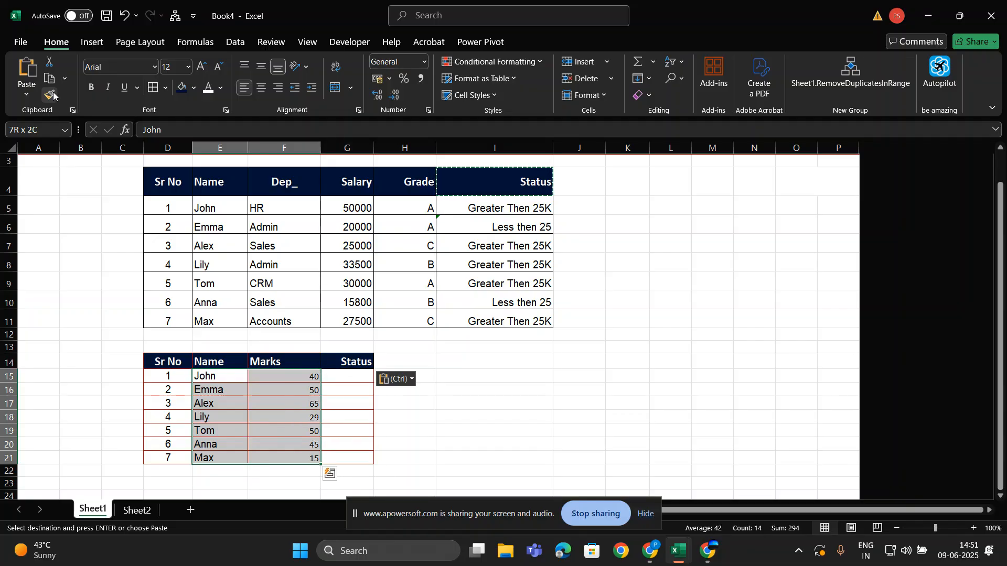
# Step: Start an IF formula in G15, the first Status cell of the marks table, referring to the mark in F15
pyautogui.press('Right')
pyautogui.press('Right')
pyautogui.press('Right')
pyautogui.press('Left')
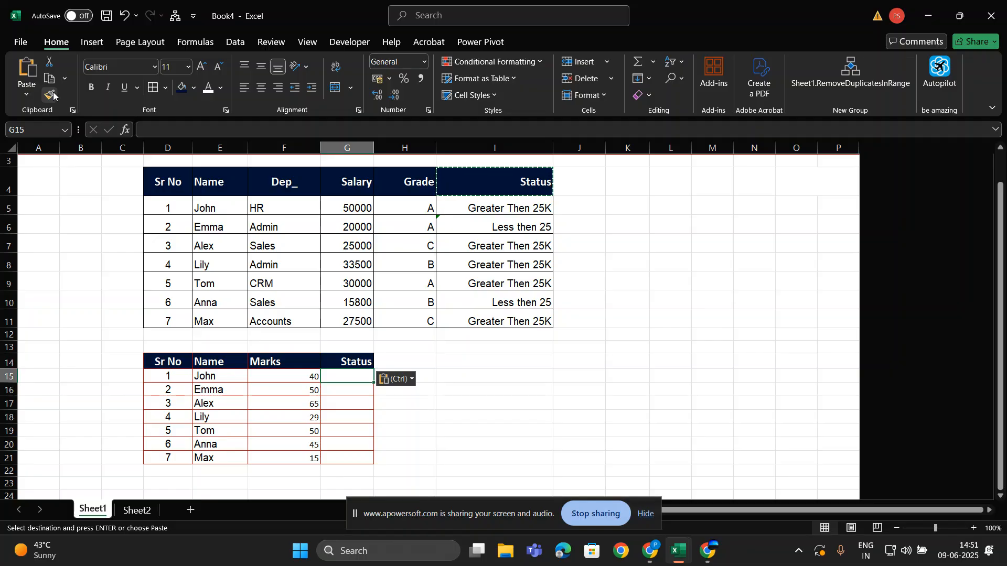
pyautogui.write('=IF')
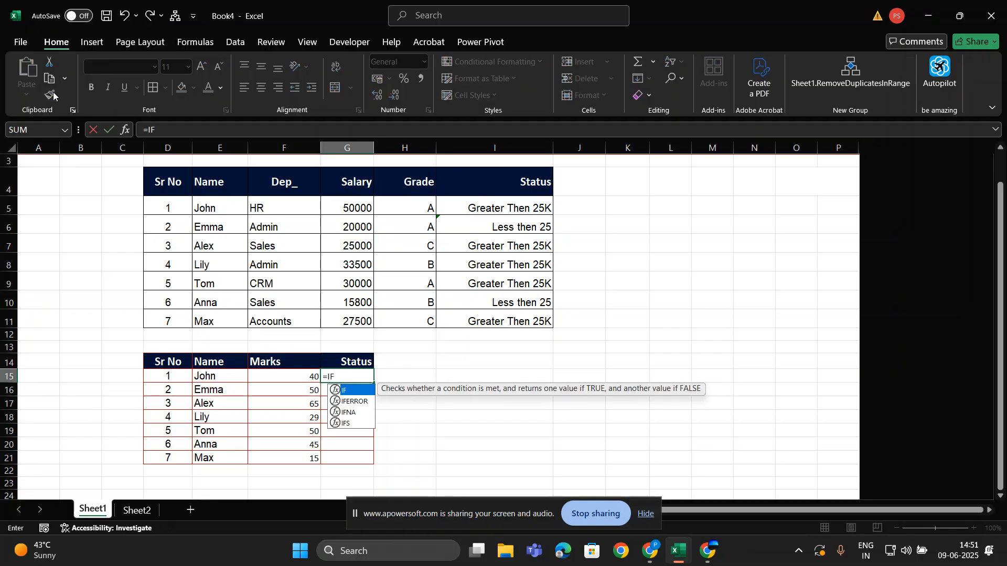
pyautogui.write('(')
pyautogui.click(276, 378)
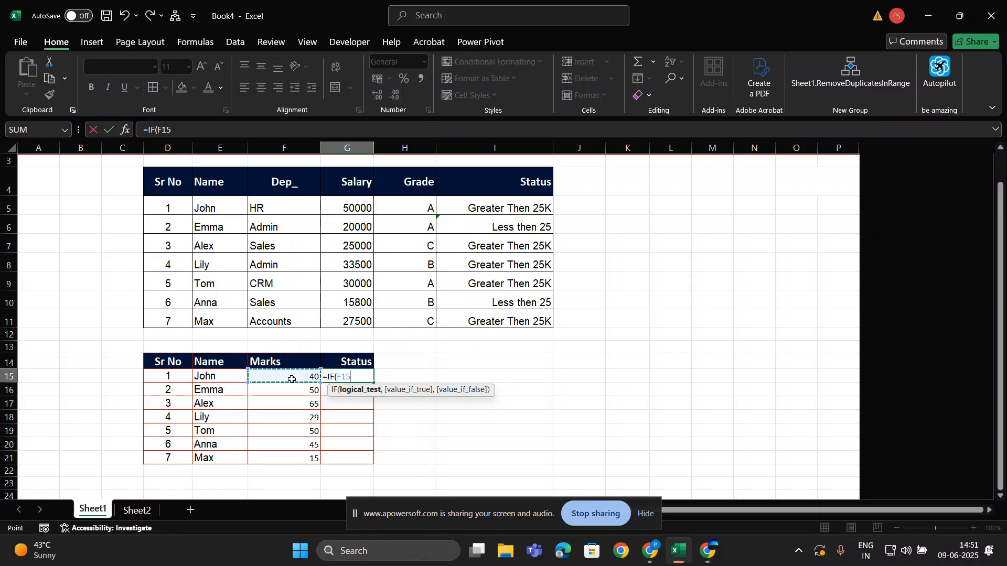
# Step: Complete the G15 formula as =IF(F15>=40,"Pass","")
pyautogui.write(',')
pyautogui.press('BackSpace')
pyautogui.write('=>=')
pyautogui.press('BackSpace')
pyautogui.press('BackSpace')
pyautogui.press('BackSpace')
pyautogui.write('>=40,"Pa')
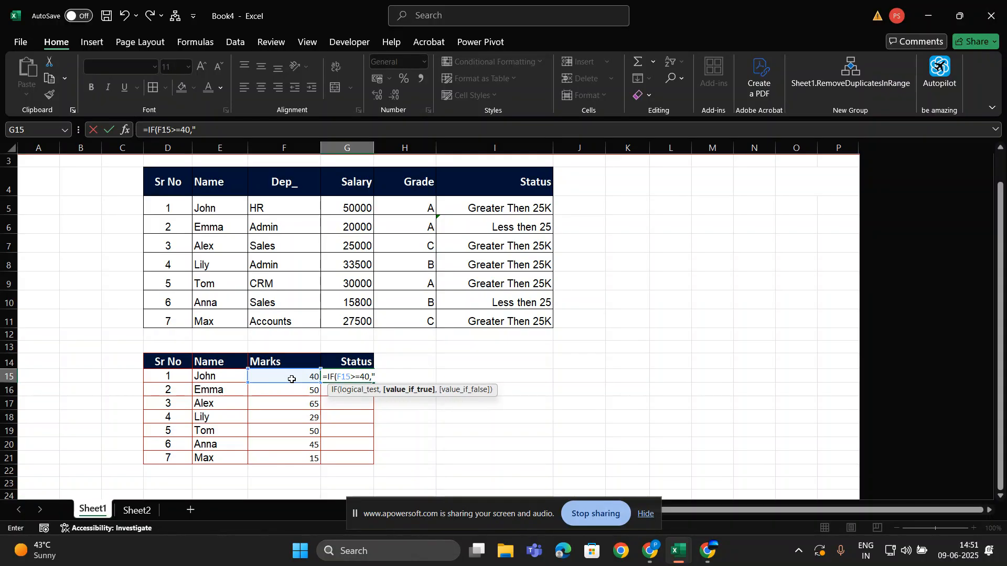
pyautogui.write('ss",')
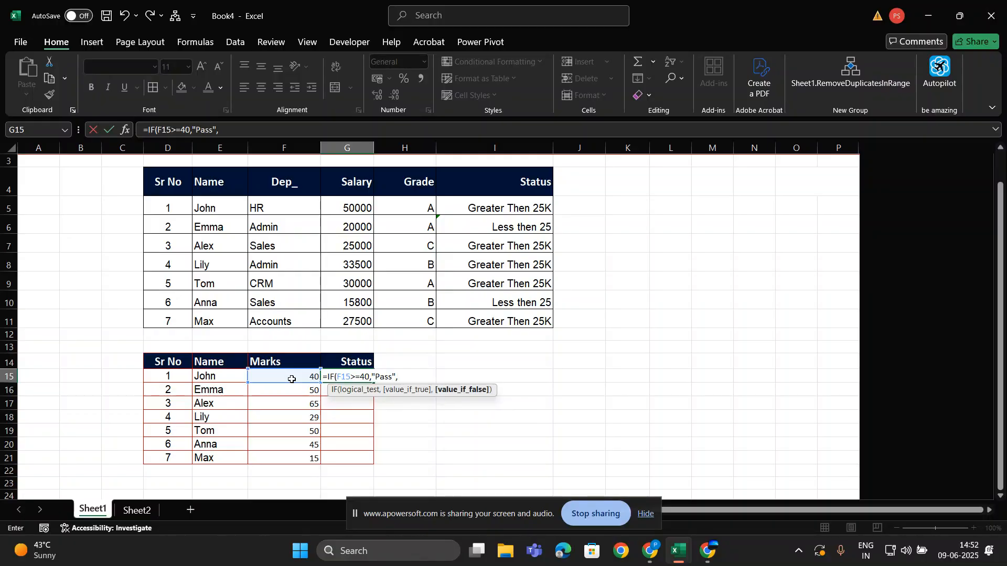
pyautogui.write('""')
pyautogui.hotkey('ctrl', 'Return')
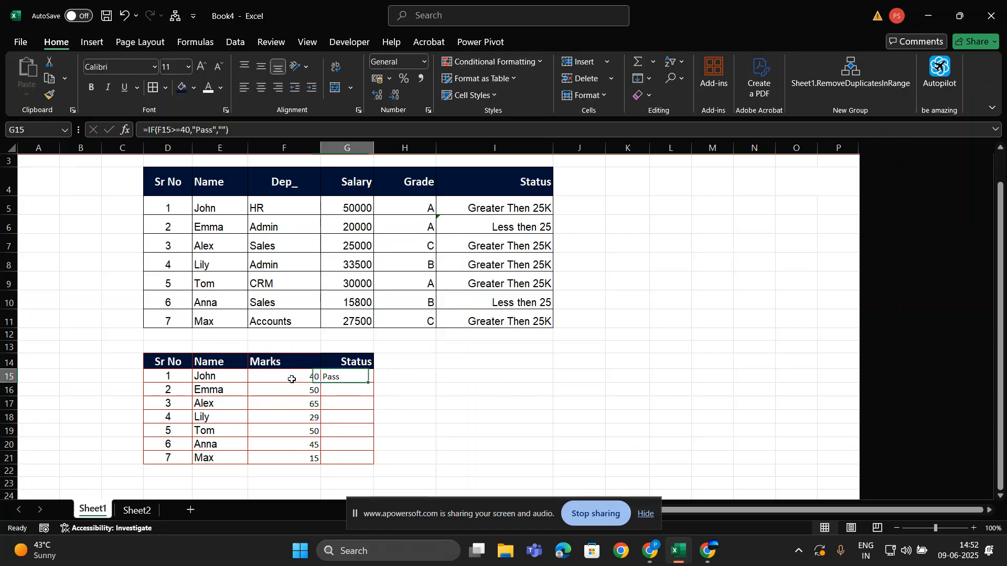
# Step: Set the value-if-false argument of the IF formula in G15 to "Fail"
pyautogui.hotkey('ctrl', 'z')
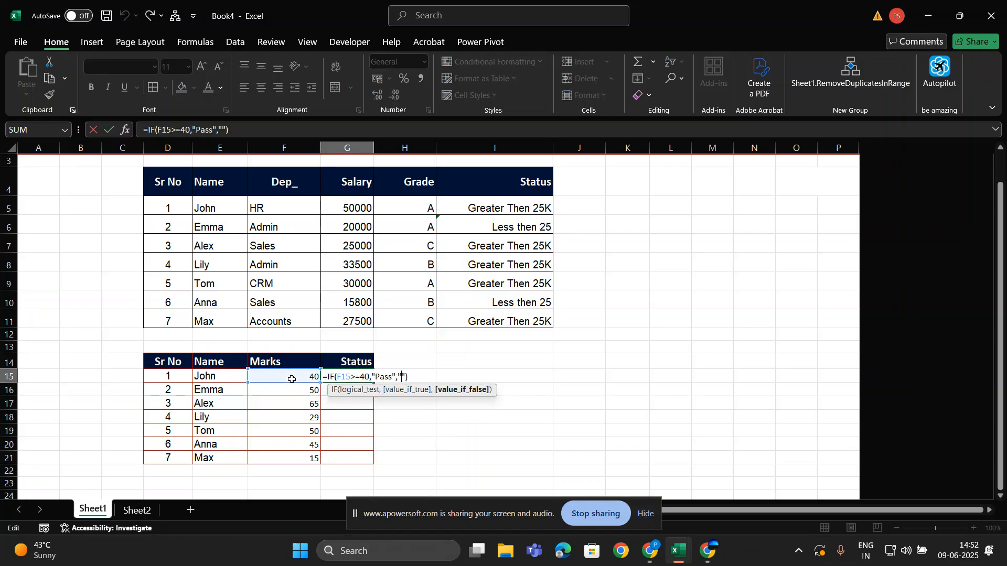
pyautogui.write('Fail')
pyautogui.hotkey('ctrl', 'Return')
# Step: Copy the IF formula from G15 into each remaining Status cell of the marks table, G16 through G21
pyautogui.click(292, 380)
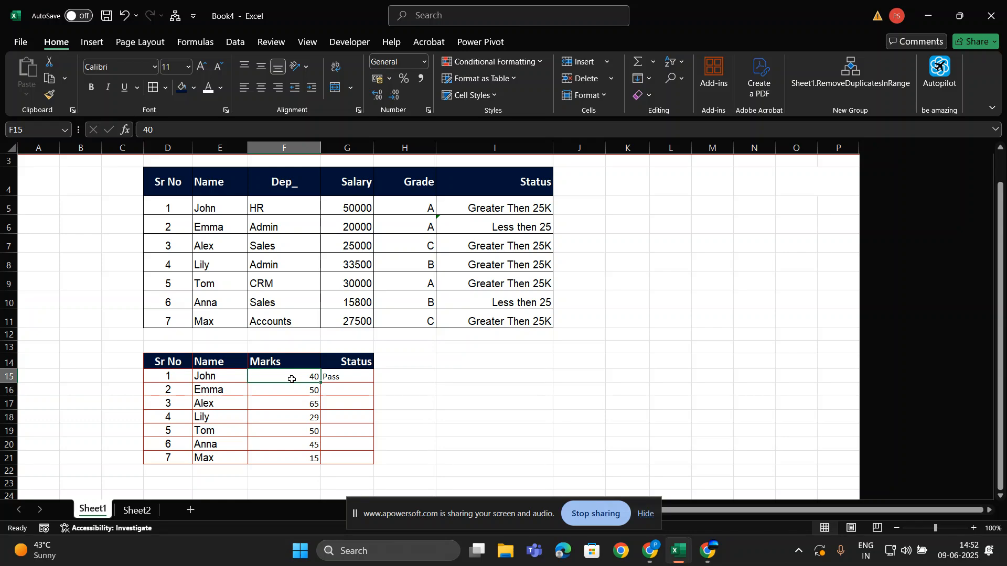
pyautogui.press('Right')
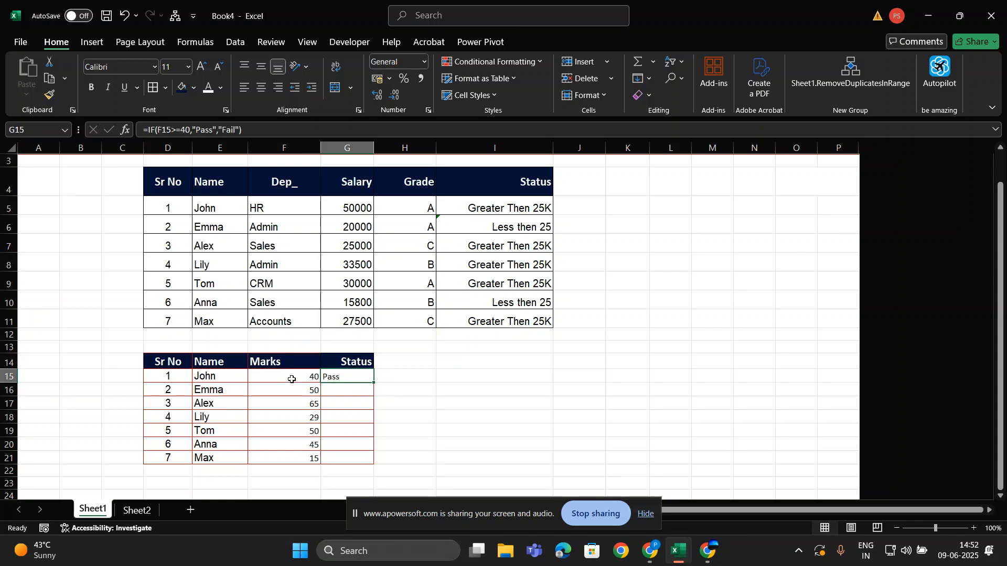
pyautogui.hotkey('ctrl', 'c')
pyautogui.press('Down')
pyautogui.hotkey('ctrl', 'v')
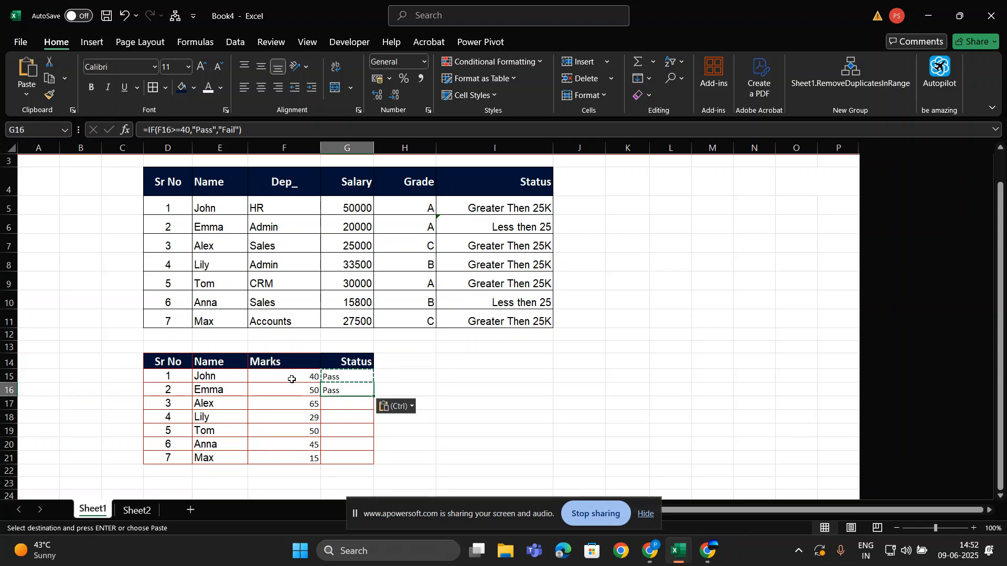
pyautogui.press('Down')
pyautogui.hotkey('ctrl', 'v')
pyautogui.press('Down')
pyautogui.hotkey('ctrl', 'v')
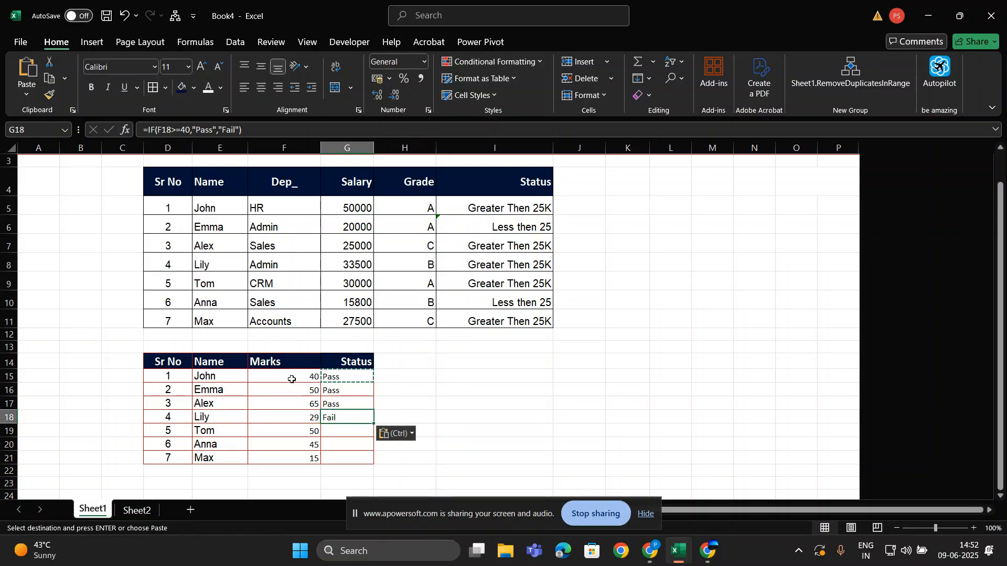
pyautogui.press('Down')
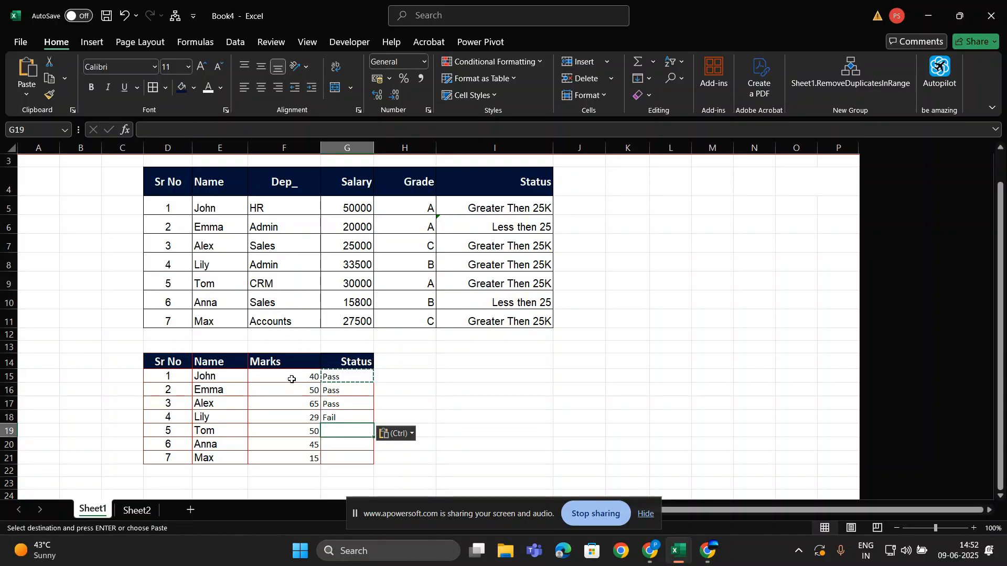
pyautogui.hotkey('ctrl', 'v')
pyautogui.press('Down')
pyautogui.hotkey('ctrl', 'v')
pyautogui.press('Down')
pyautogui.hotkey('ctrl', 'v')
# Step: Set the passing mark in the G15 formula to 30, making it =IF(F15>=30,"Pass","Fail")
pyautogui.press('Up')
pyautogui.press('Up')
pyautogui.press('Up')
pyautogui.press('Up')
pyautogui.press('Up')
pyautogui.press('Up')
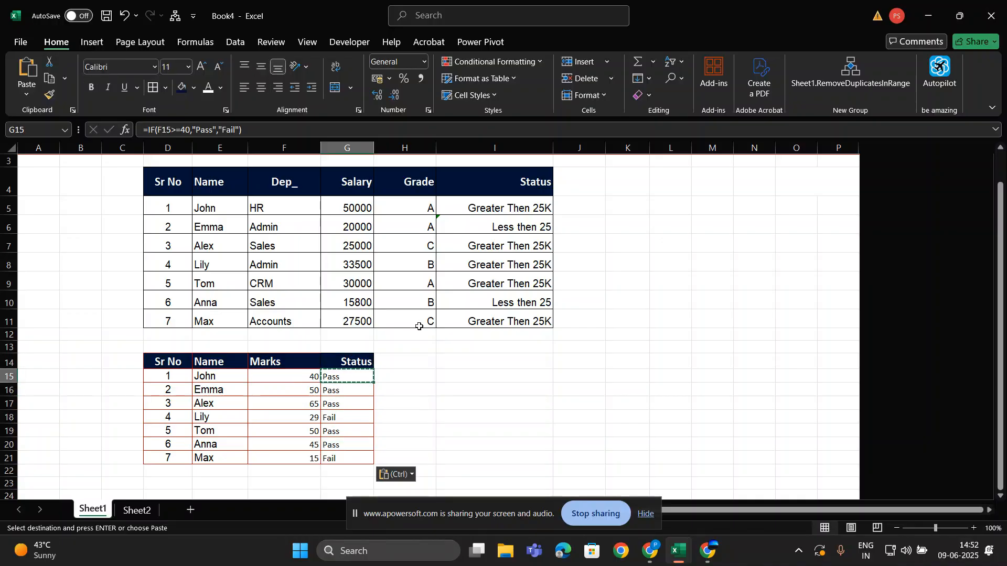
pyautogui.press('Escape')
pyautogui.doubleClick(189, 129)
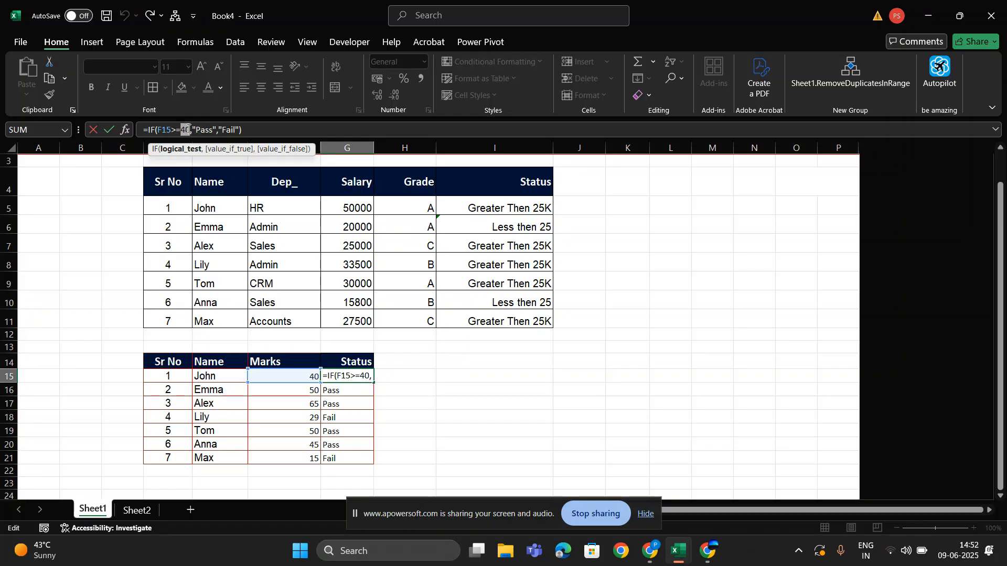
pyautogui.write('30')
pyautogui.hotkey('ctrl', 'Return')
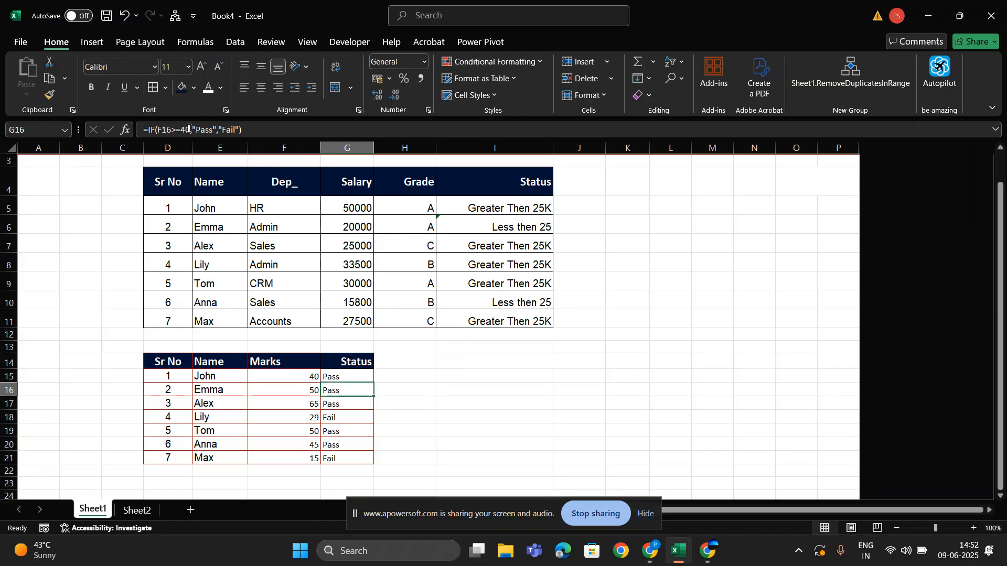
# Step: Copy the updated G15 formula over the whole Status range G15:G21 of the marks table
pyautogui.hotkey('ctrl', 'c')
pyautogui.hotkey('ctrl', 'shift', 'Down')
pyautogui.hotkey('ctrl', 'v')
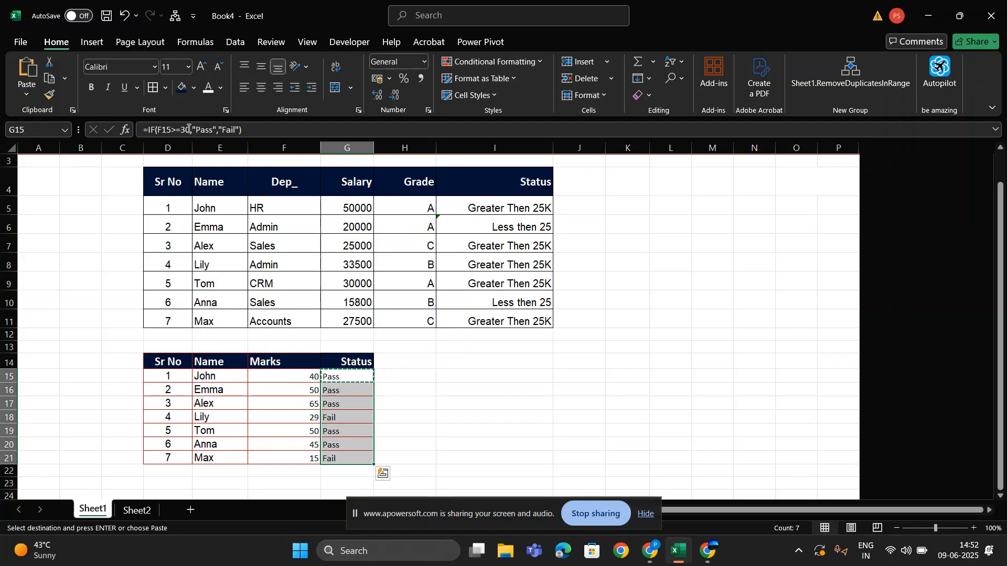
# Step: Check the Status results in G15:G21 against the marks, especially the low marks in rows 18 and 21
pyautogui.press('Up')
pyautogui.press('Down')
pyautogui.press('Down')
pyautogui.press('Down')
pyautogui.press('Down')
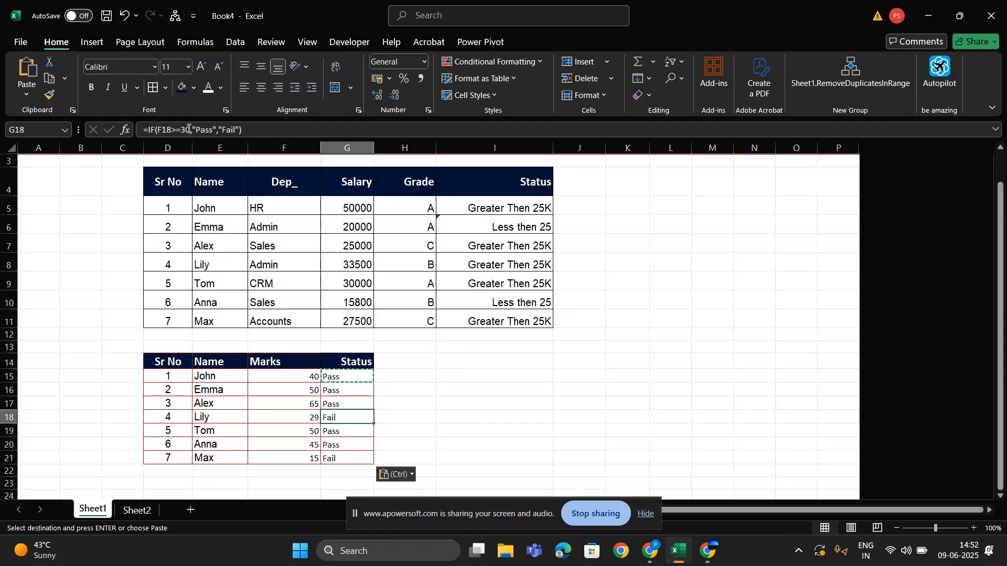
pyautogui.press('Left')
pyautogui.press('Right')
pyautogui.press('Left')
pyautogui.press('Left')
pyautogui.press('Right')
pyautogui.press('Right')
pyautogui.press('Left')
pyautogui.hotkey('shift', 'space')
pyautogui.press('Down')
pyautogui.press('Down')
pyautogui.press('Down')
pyautogui.hotkey('shift', 'space')
pyautogui.press('Up')
pyautogui.press('Up')
pyautogui.press('Up')
pyautogui.press('Up')
pyautogui.press('Up')
pyautogui.press('Right')
pyautogui.press('Up')
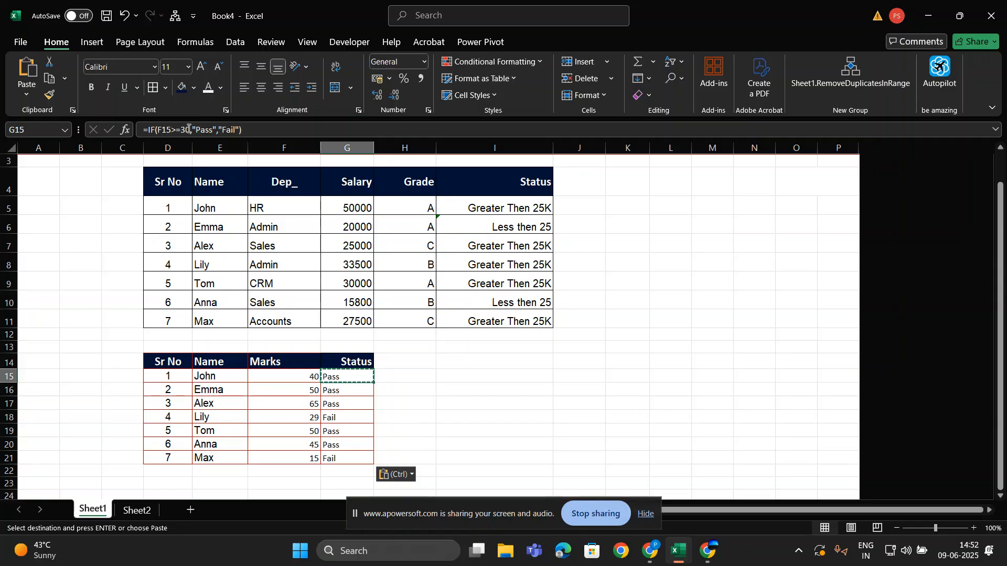
# Step: Select the complete marks table D14:G21 to review it, and clear the pending copy
pyautogui.press('Left')
pyautogui.press('Up')
pyautogui.press('Left')
pyautogui.press('Left')
pyautogui.press('Left')
pyautogui.press('Right')
pyautogui.hotkey('shift', 'Right')
pyautogui.hotkey('shift', 'Right')
pyautogui.hotkey('shift', 'Right')
pyautogui.hotkey('ctrl', 'shift', 'Down')
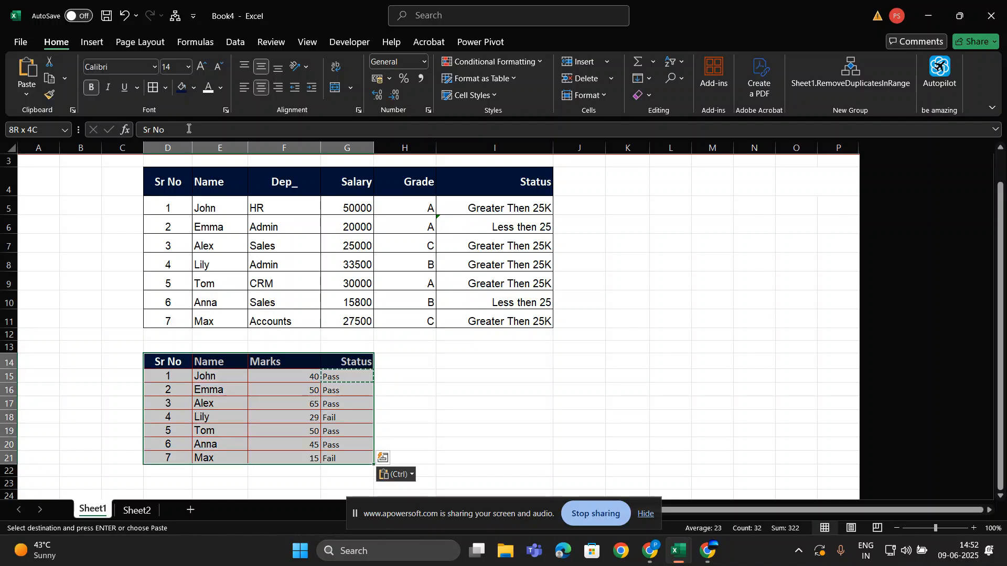
pyautogui.press('Escape')
pyautogui.hotkey('ctrl', 's')
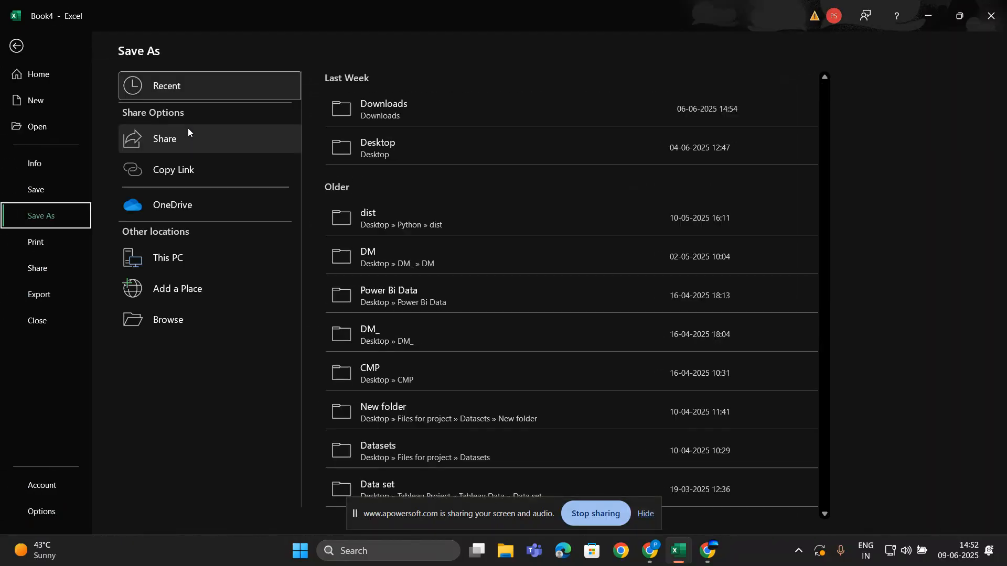
pyautogui.press('Escape')
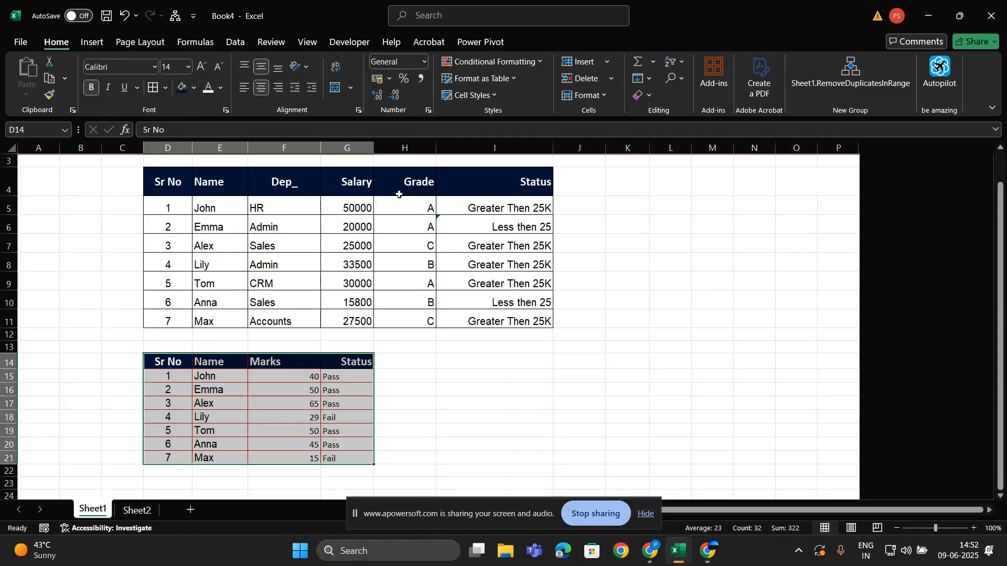
pyautogui.click(434, 314)
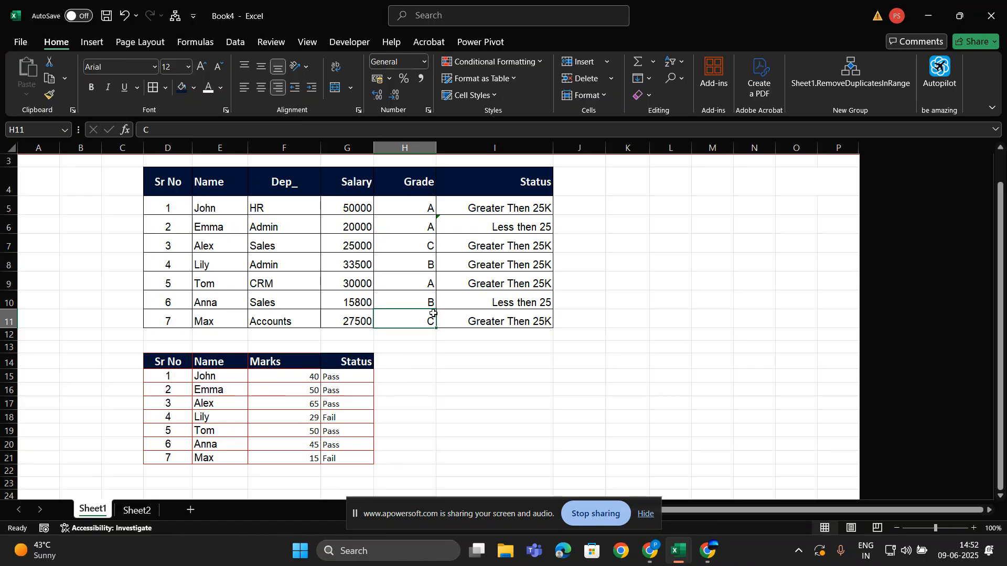